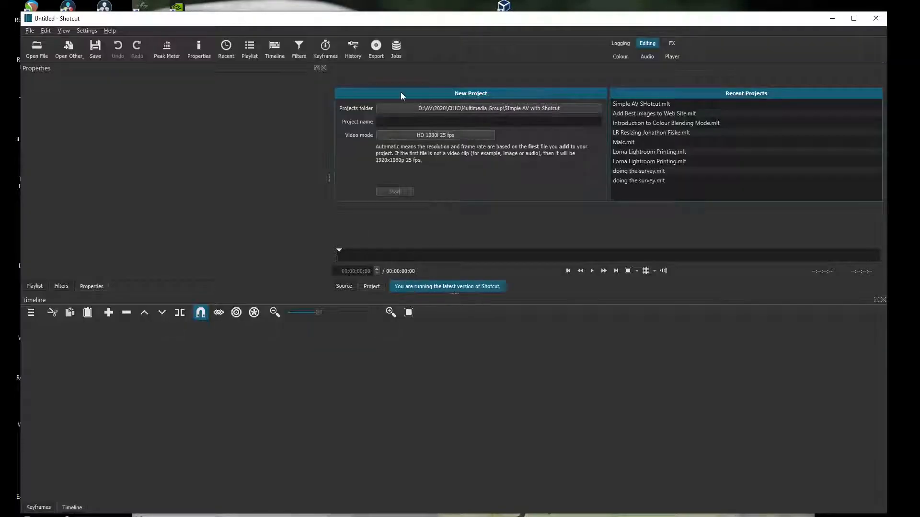
Set the new project's folder to D:\AV\2020\CHIC\Multimedia Group\Simple AV.
{"action": "left_click_drag", "start_coordinate": [400, 23], "coordinate": [434, 30]}
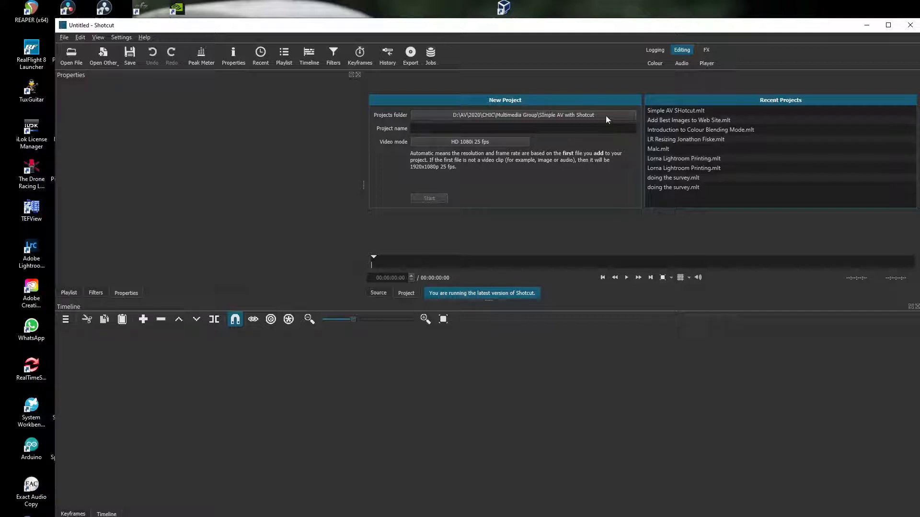
{"action": "left_click", "coordinate": [619, 115]}
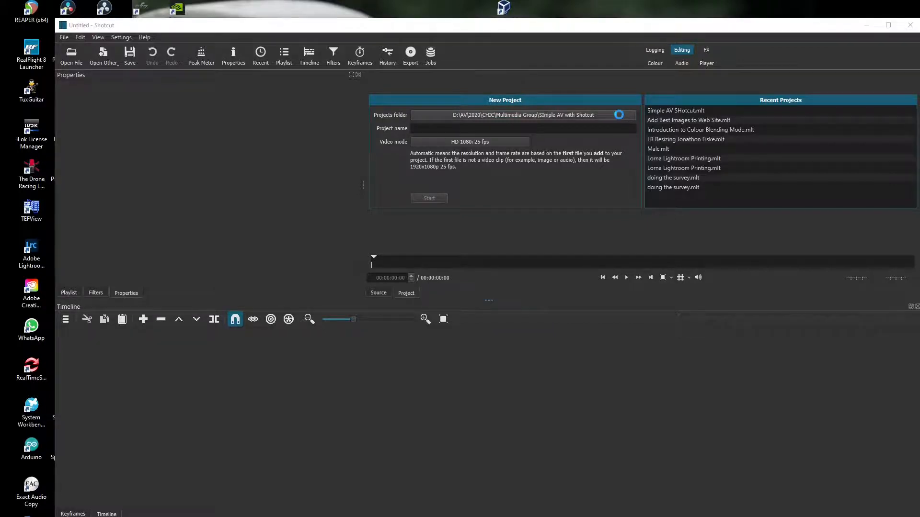
{"action": "left_click", "coordinate": [246, 59]}
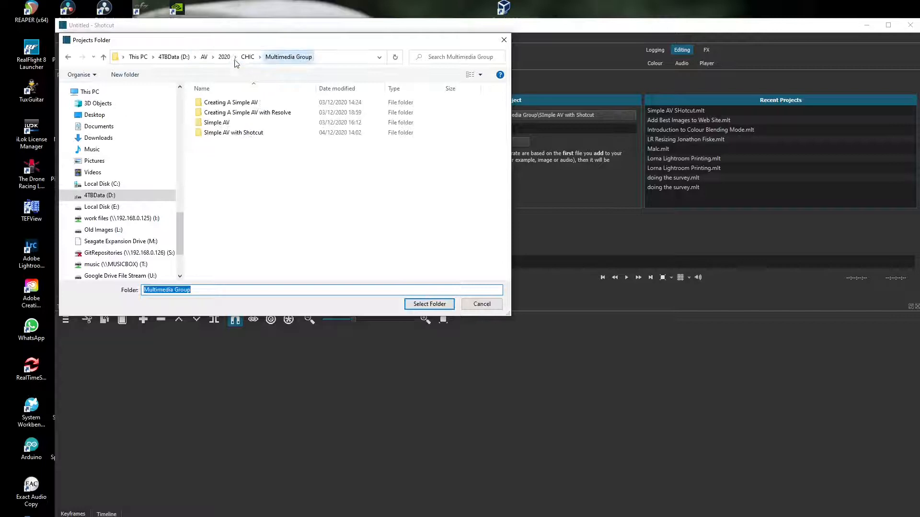
{"action": "double_click", "coordinate": [218, 122]}
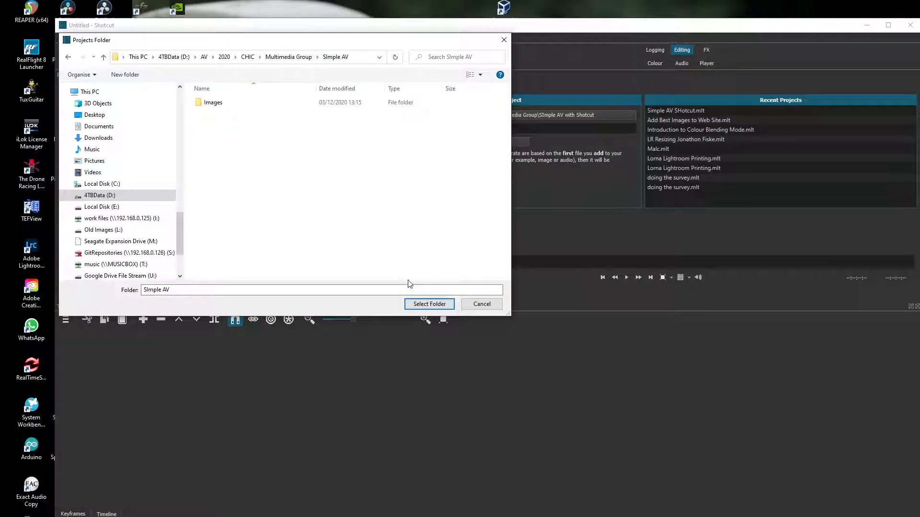
{"action": "left_click", "coordinate": [429, 305]}
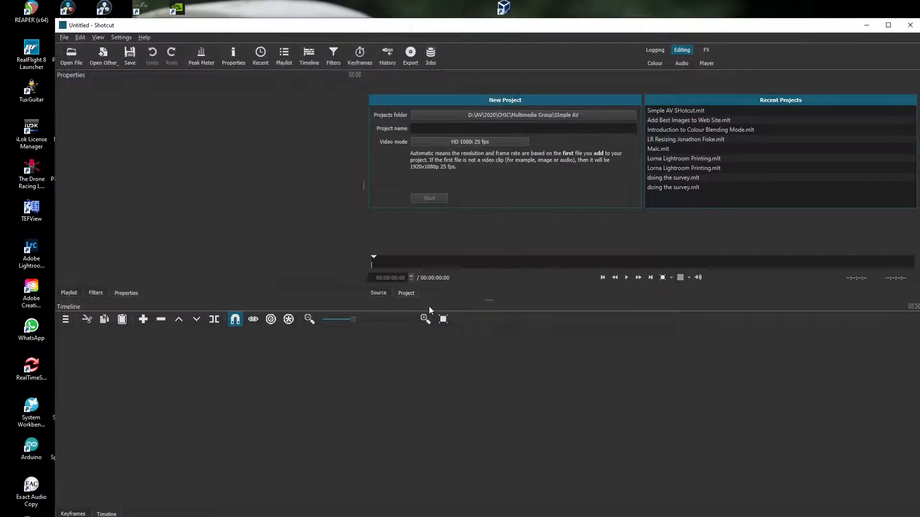
Name the new project "Simple AV with Shotcut" and start it.
{"action": "left_click", "coordinate": [413, 129]}
{"action": "type", "text": "Simple AV with Shotcut"}
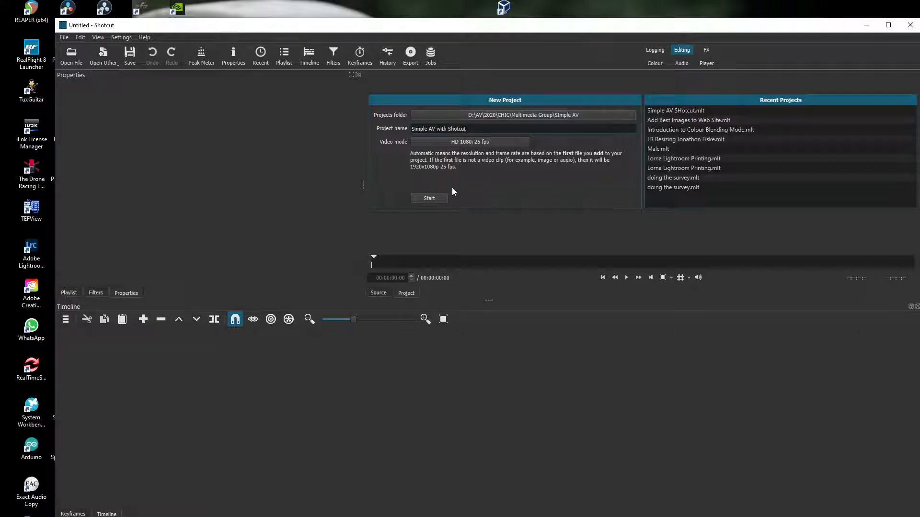
{"action": "left_click", "coordinate": [442, 198]}
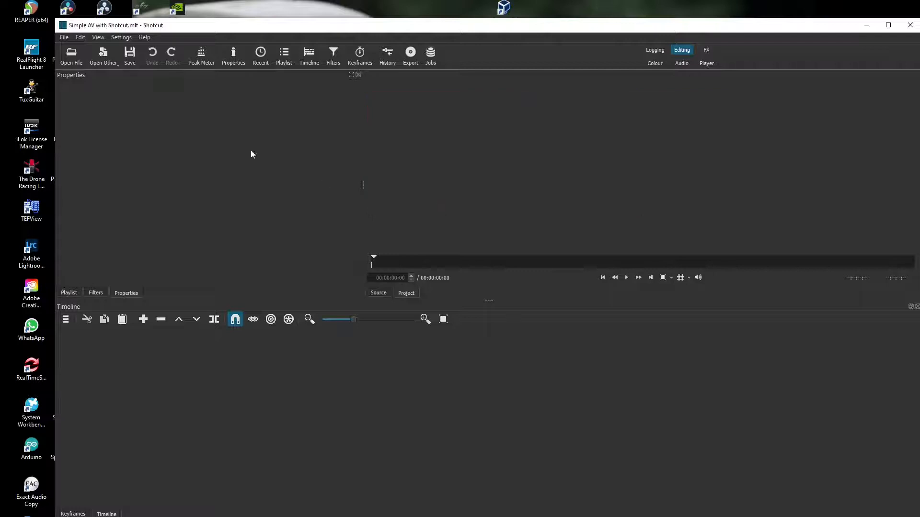
Save the project as Simple AV with Shotcut.mlt in the "Simple AV with Shotcut" folder inside Simple AV, replacing the existing file.
{"action": "left_click", "coordinate": [65, 39]}
{"action": "left_click", "coordinate": [87, 104]}
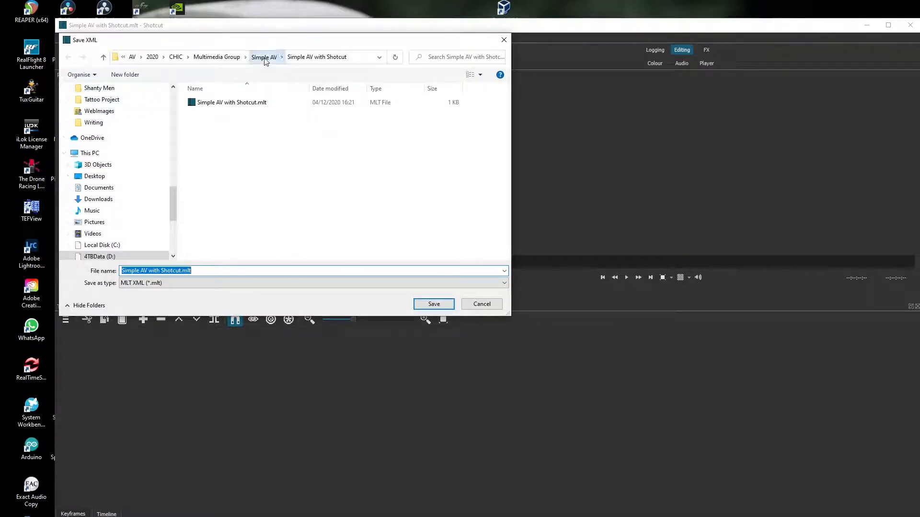
{"action": "left_click", "coordinate": [264, 57]}
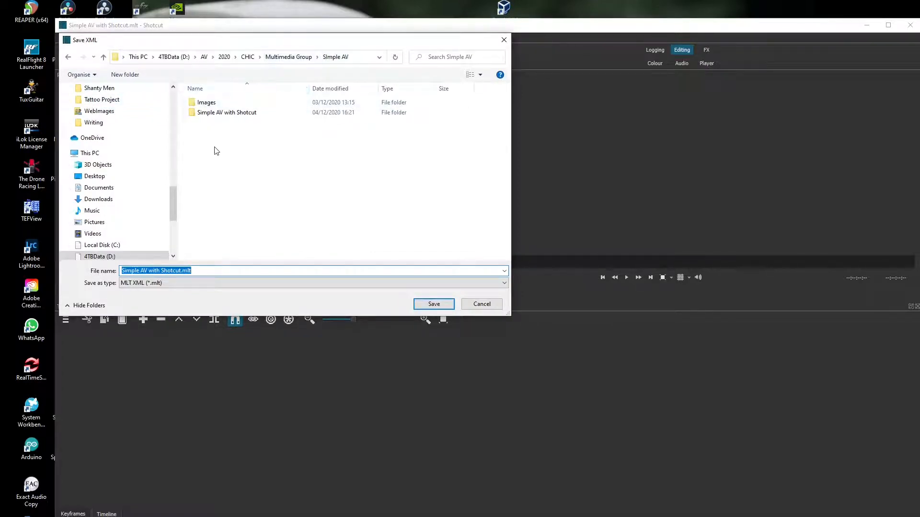
{"action": "key", "text": "Right"}
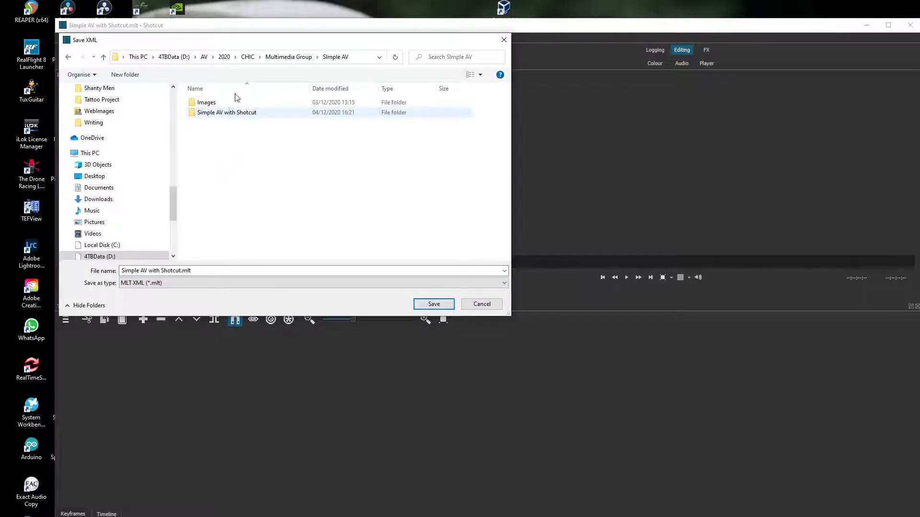
{"action": "key", "text": "alt+Up"}
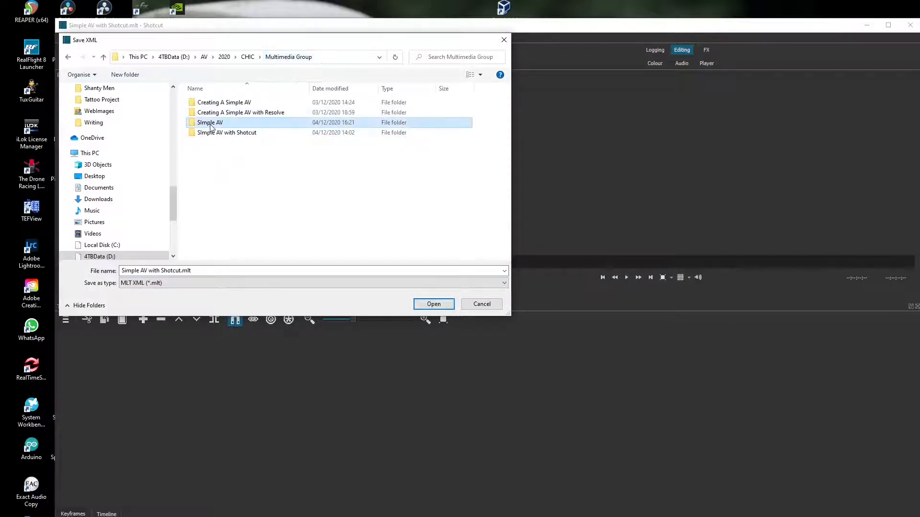
{"action": "double_click", "coordinate": [210, 123]}
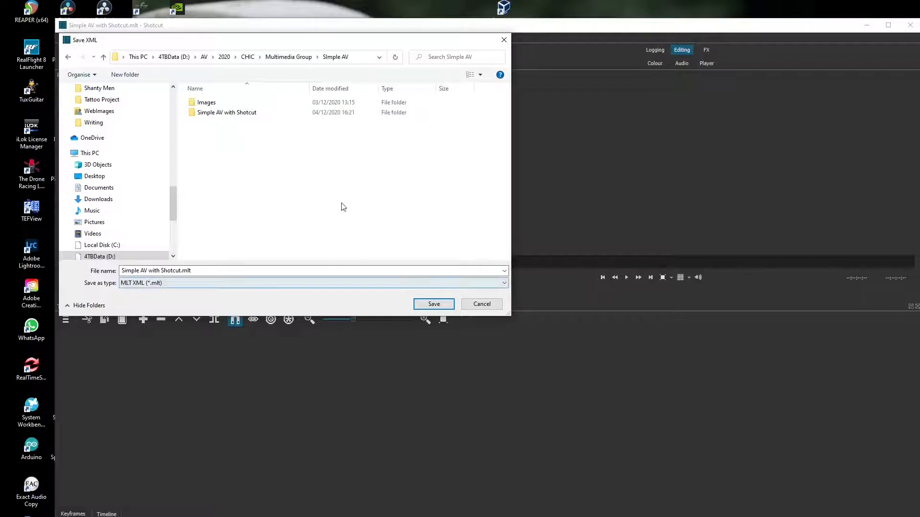
{"action": "double_click", "coordinate": [234, 114]}
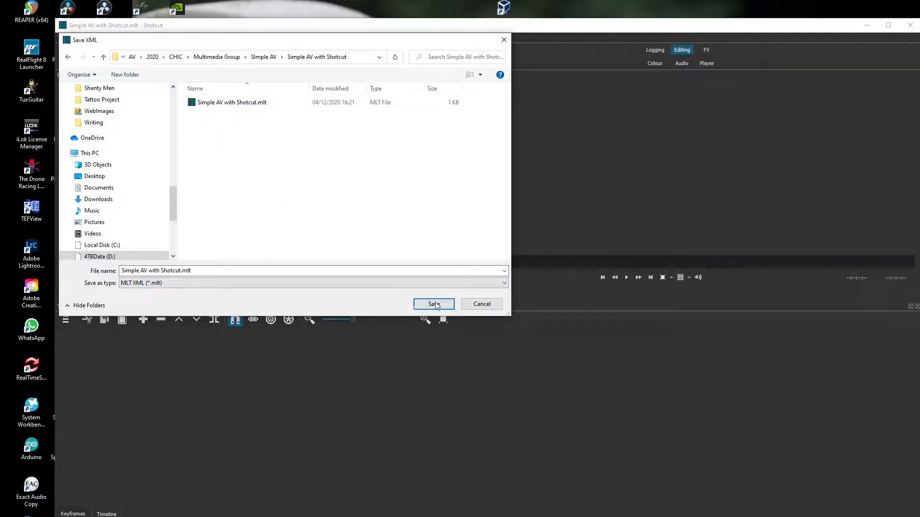
{"action": "left_click", "coordinate": [434, 303]}
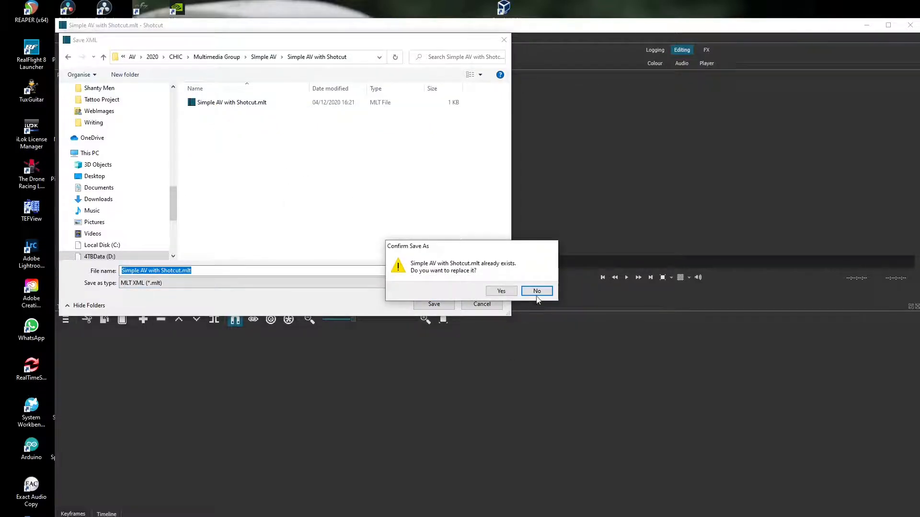
{"action": "left_click", "coordinate": [500, 291]}
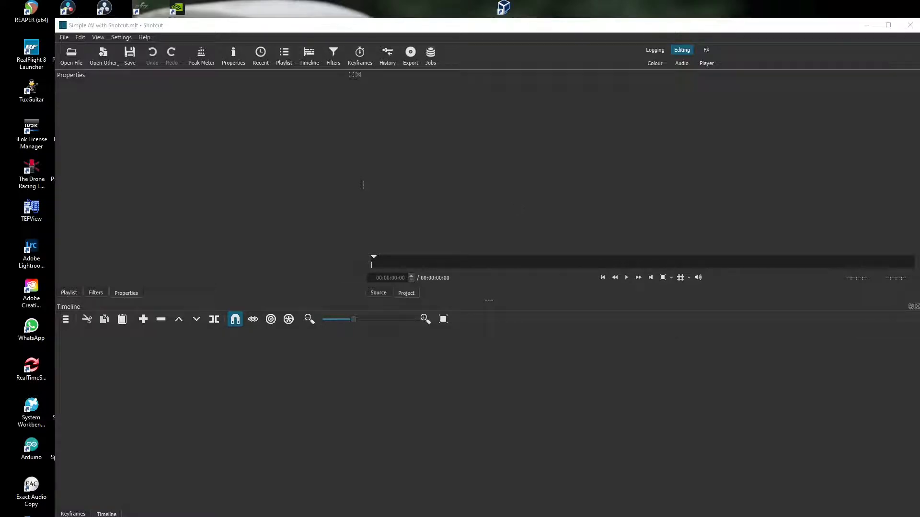
Add P1002214.jpg from the Images folder inside Simple AV to the empty playlist.
{"action": "left_click_drag", "start_coordinate": [919, 144], "coordinate": [448, 143]}
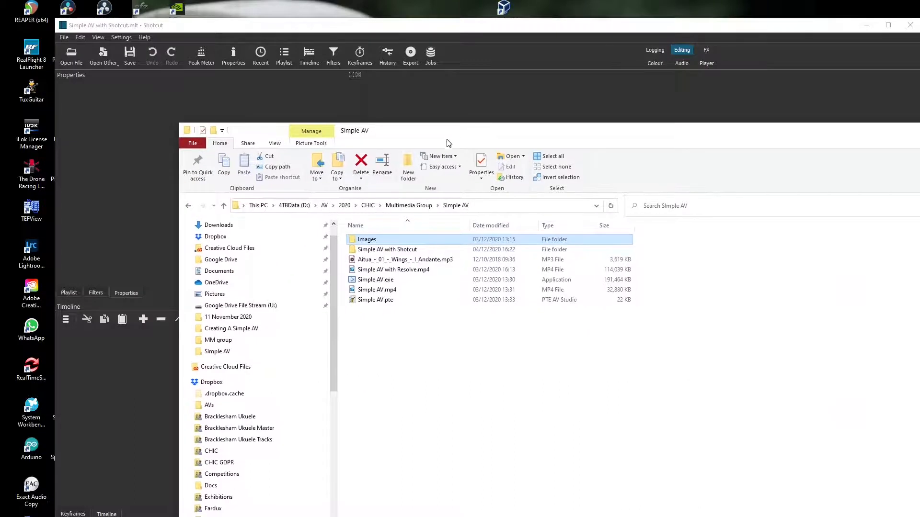
{"action": "left_click", "coordinate": [70, 292]}
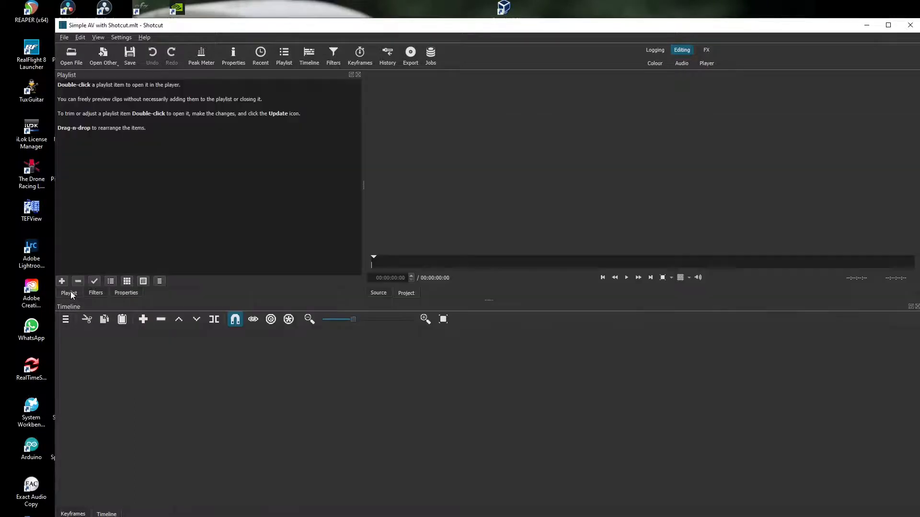
{"action": "left_click", "coordinate": [498, 516]}
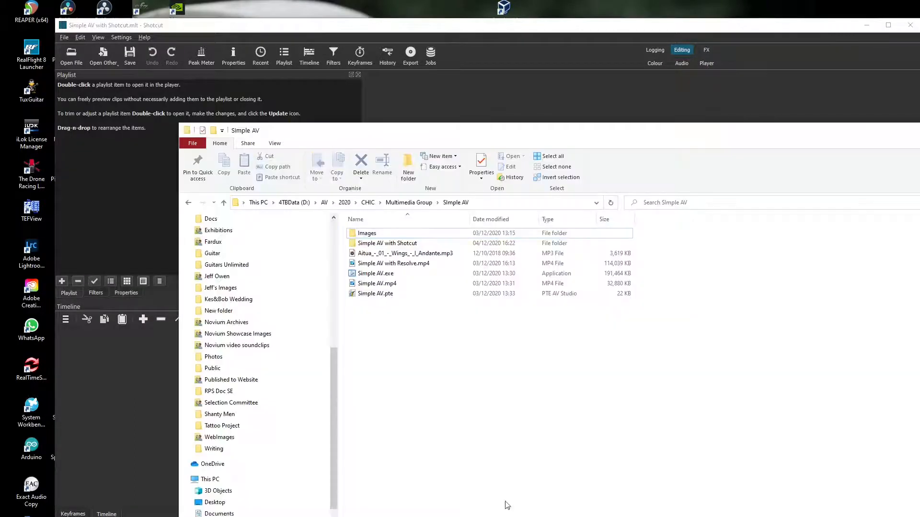
{"action": "double_click", "coordinate": [366, 233]}
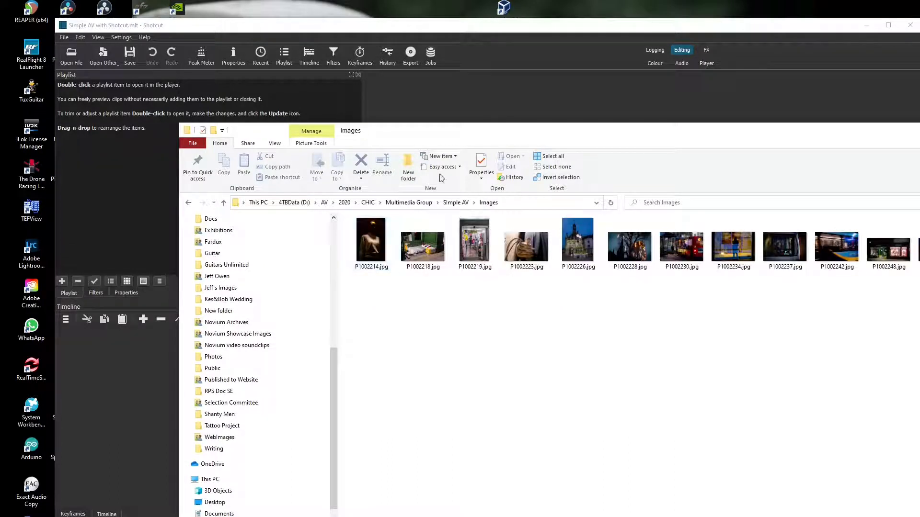
{"action": "mouse_move", "coordinate": [492, 137]}
{"action": "left_mouse_down"}
{"action": "mouse_move", "coordinate": [469, 240]}
{"action": "mouse_move", "coordinate": [456, 191]}
{"action": "mouse_move", "coordinate": [483, 149]}
{"action": "left_mouse_up"}
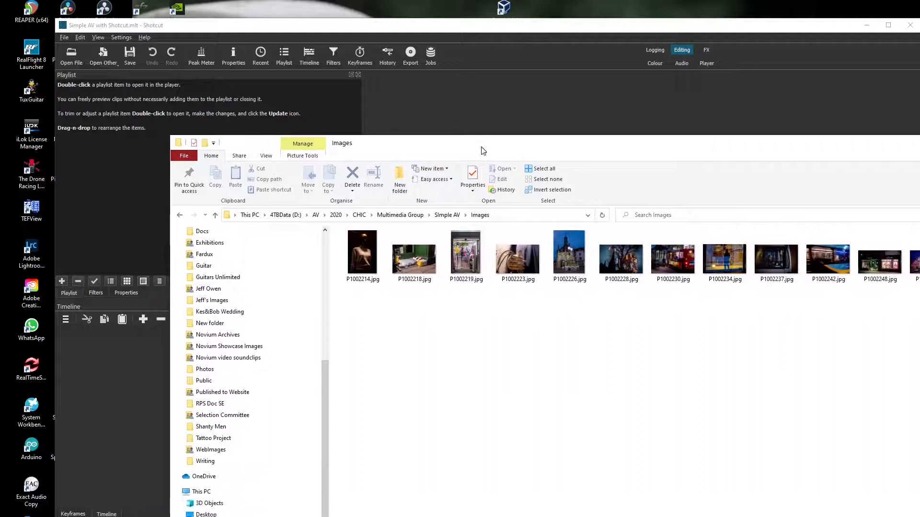
{"action": "left_click_drag", "start_coordinate": [362, 253], "coordinate": [97, 182]}
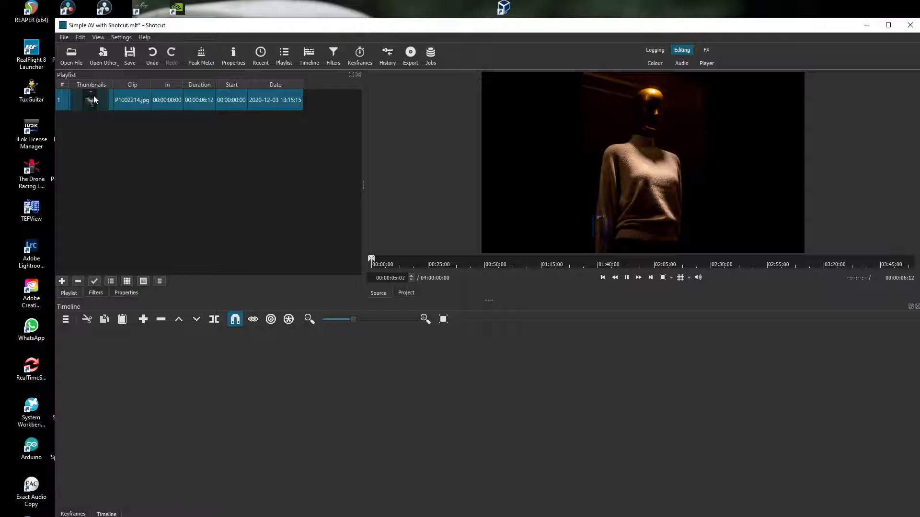
Place P1002214.jpg from the playlist at the start of a video track on the timeline.
{"action": "left_click_drag", "start_coordinate": [94, 95], "coordinate": [153, 352]}
{"action": "right_click", "coordinate": [153, 352]}
{"action": "left_click", "coordinate": [263, 353]}
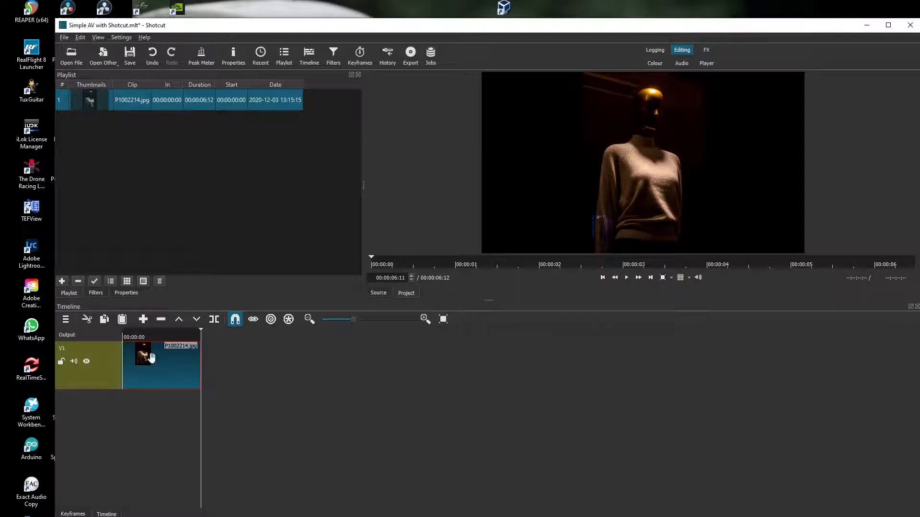
Lengthen the P1002214.jpg timeline clip to 00:00:08:13 and make that the default image duration.
{"action": "left_click", "coordinate": [127, 293]}
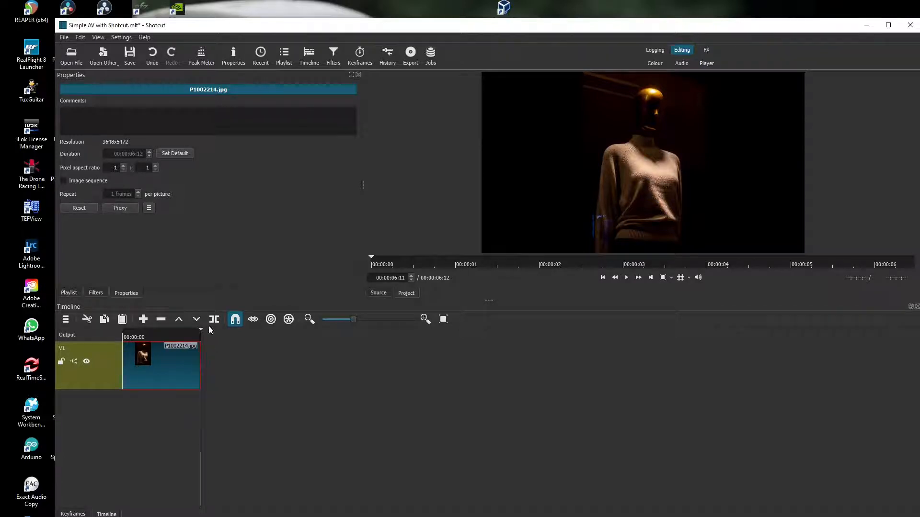
{"action": "left_click_drag", "start_coordinate": [201, 337], "coordinate": [168, 336]}
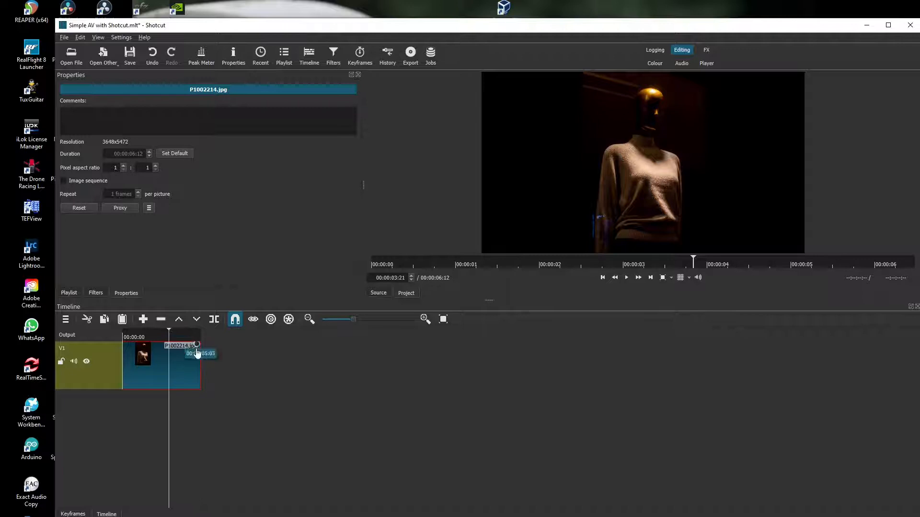
{"action": "left_click_drag", "start_coordinate": [200, 368], "coordinate": [232, 366]}
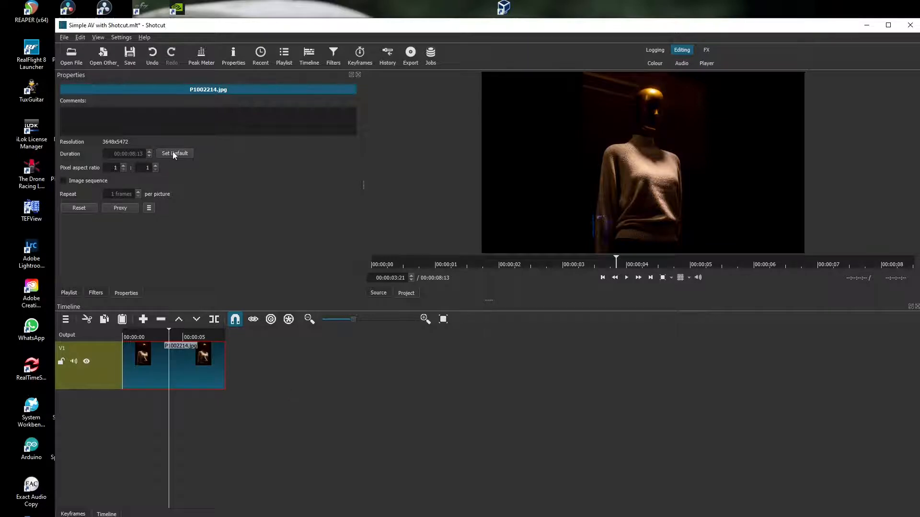
Add the remaining images, P1002218.jpg through P1002254.jpg, from the Images folder to the playlist and minimise the folder window.
{"action": "left_click", "coordinate": [69, 294]}
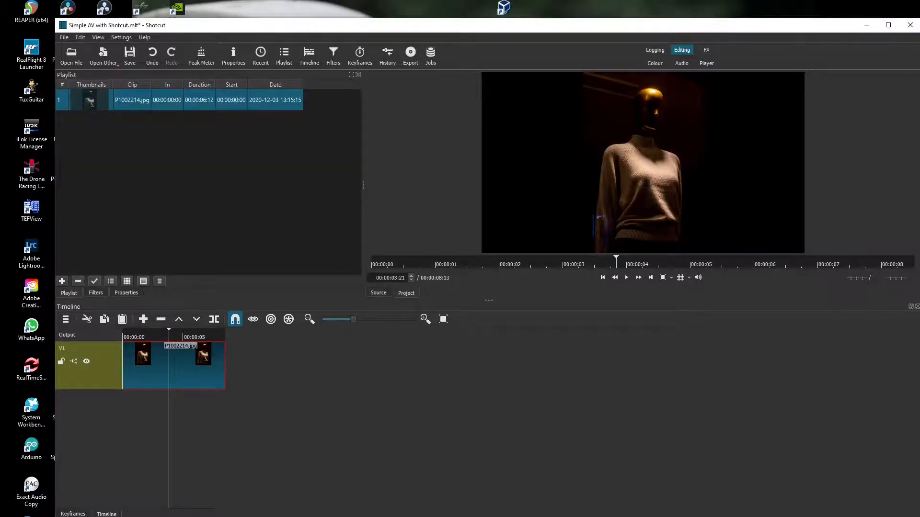
{"action": "key", "text": "alt+Tab"}
{"action": "left_click", "coordinate": [420, 262]}
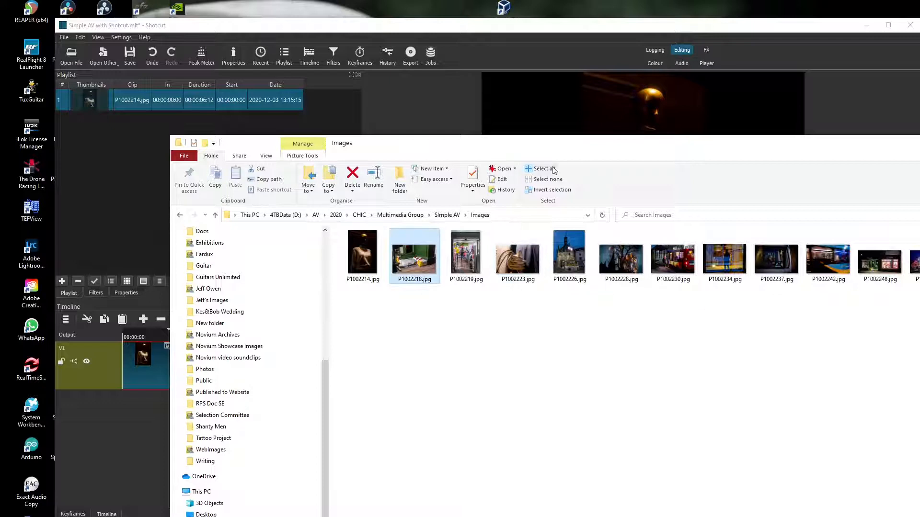
{"action": "left_click_drag", "start_coordinate": [558, 144], "coordinate": [436, 297]}
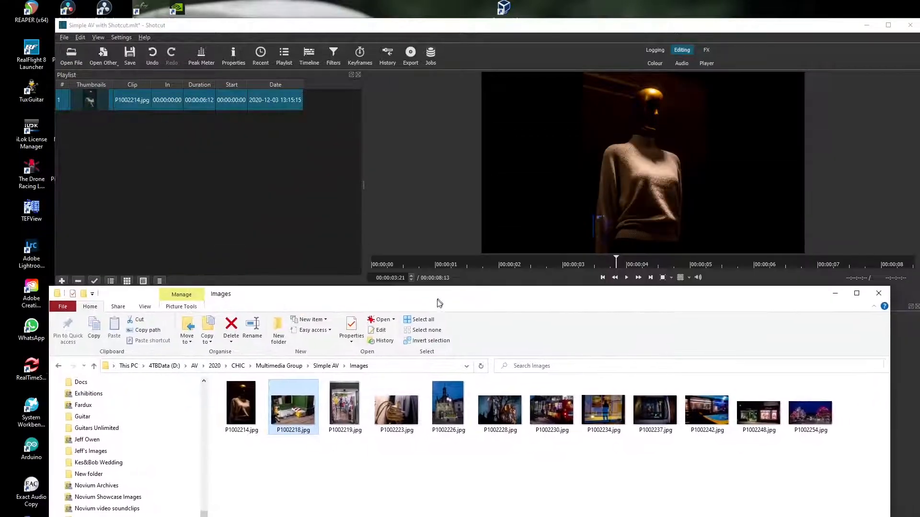
{"action": "left_click", "coordinate": [803, 427], "text": "shift"}
{"action": "left_click_drag", "start_coordinate": [286, 420], "coordinate": [152, 172]}
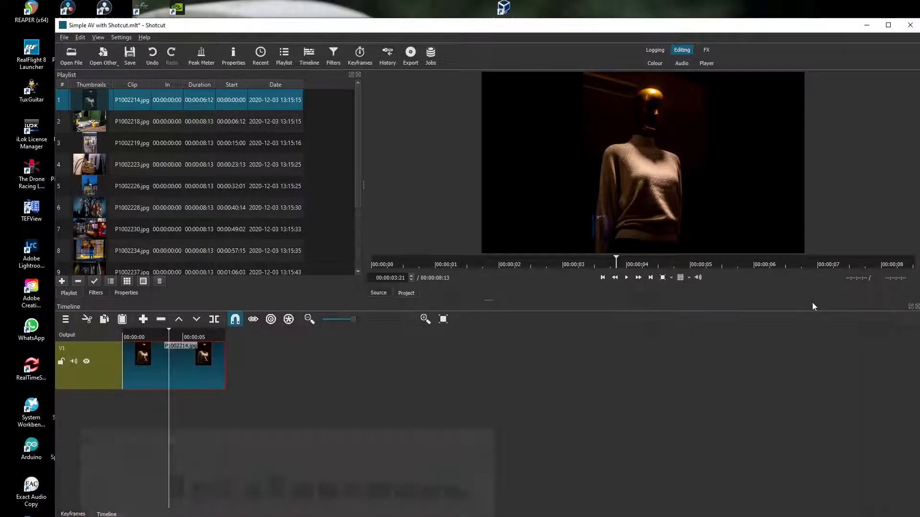
{"action": "left_click", "coordinate": [834, 296]}
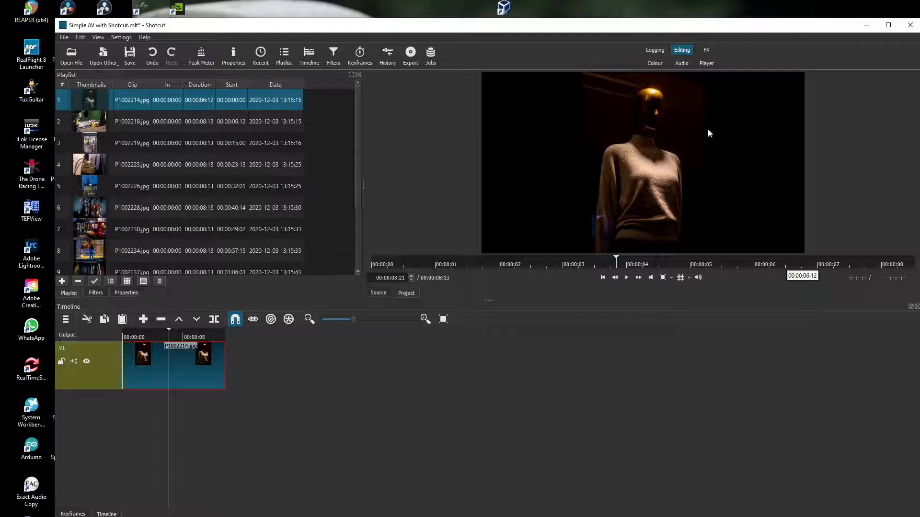
Place P1002254.jpg, the last playlist image, on track V1 after the first clip, leaving a gap of about 2 seconds.
{"action": "left_click_drag", "start_coordinate": [561, 27], "coordinate": [544, 13]}
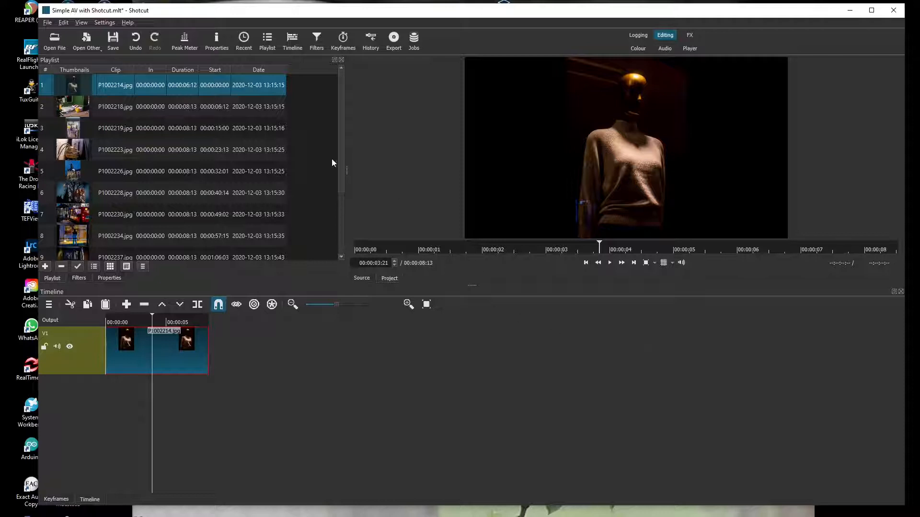
{"action": "scroll", "coordinate": [340, 154], "scroll_direction": "down", "scroll_amount": 1}
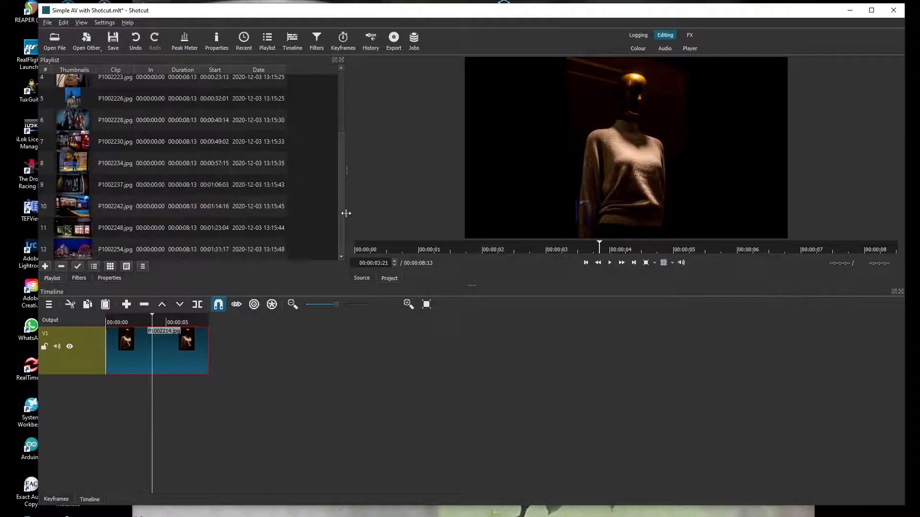
{"action": "scroll", "coordinate": [345, 210], "scroll_direction": "up", "scroll_amount": 1}
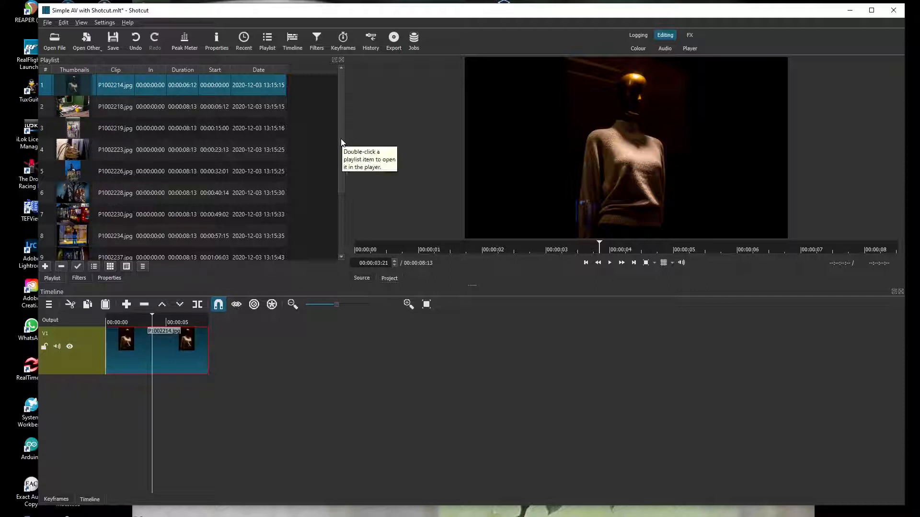
{"action": "left_click_drag", "start_coordinate": [341, 142], "coordinate": [335, 204]}
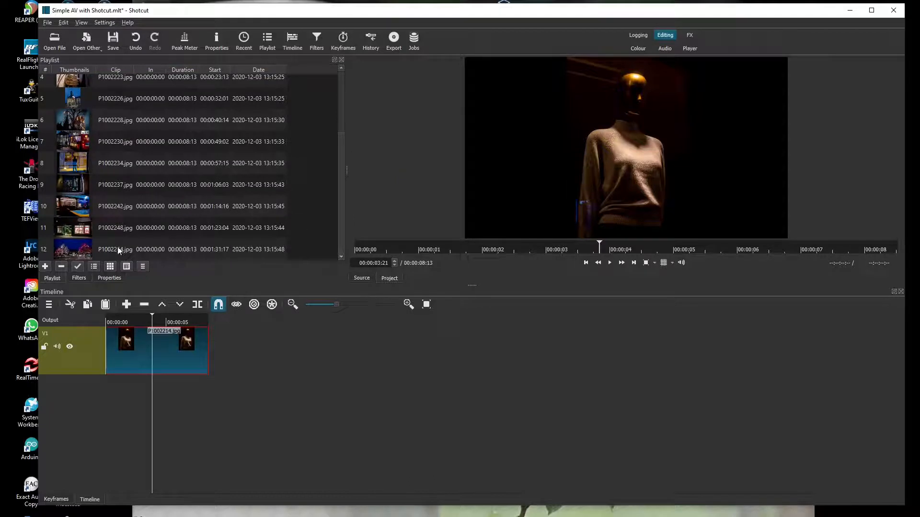
{"action": "left_click_drag", "start_coordinate": [78, 249], "coordinate": [231, 360]}
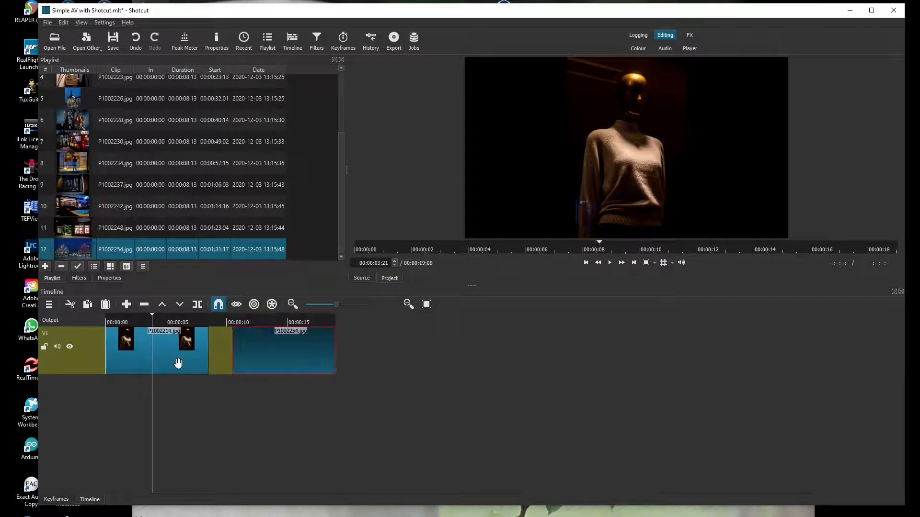
Move P1002254.jpg to the start of track V1 and P1002214.jpg out to about 39 seconds.
{"action": "left_click_drag", "start_coordinate": [168, 361], "coordinate": [524, 363]}
{"action": "left_click_drag", "start_coordinate": [252, 360], "coordinate": [137, 362]}
{"action": "left_click_drag", "start_coordinate": [509, 358], "coordinate": [642, 359]}
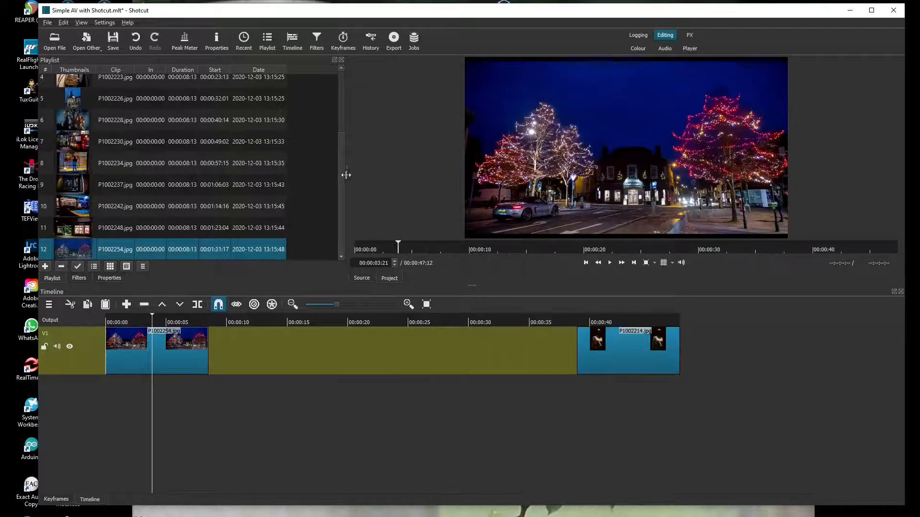
Place P1002248.jpg and the other remaining playlist images end to end on track V1, finishing with P1002226.jpg.
{"action": "left_click_drag", "start_coordinate": [79, 230], "coordinate": [209, 343]}
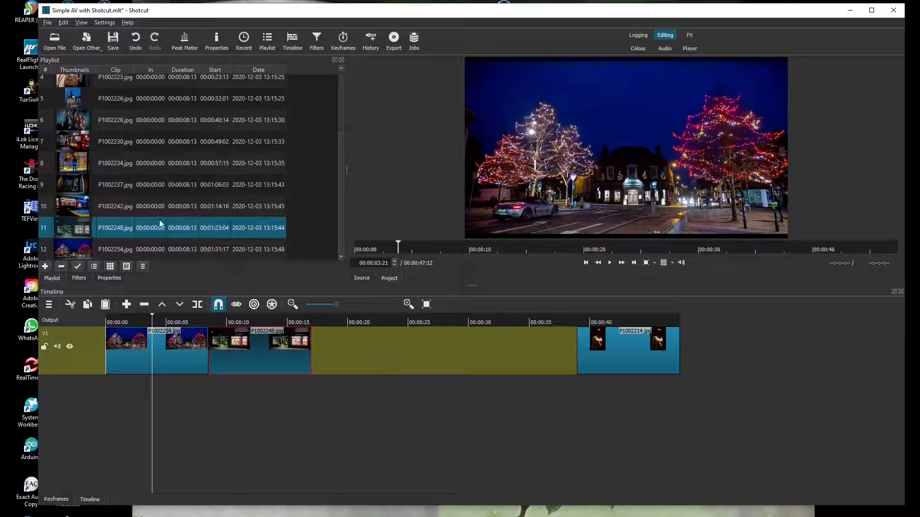
{"action": "left_click_drag", "start_coordinate": [341, 177], "coordinate": [345, 103]}
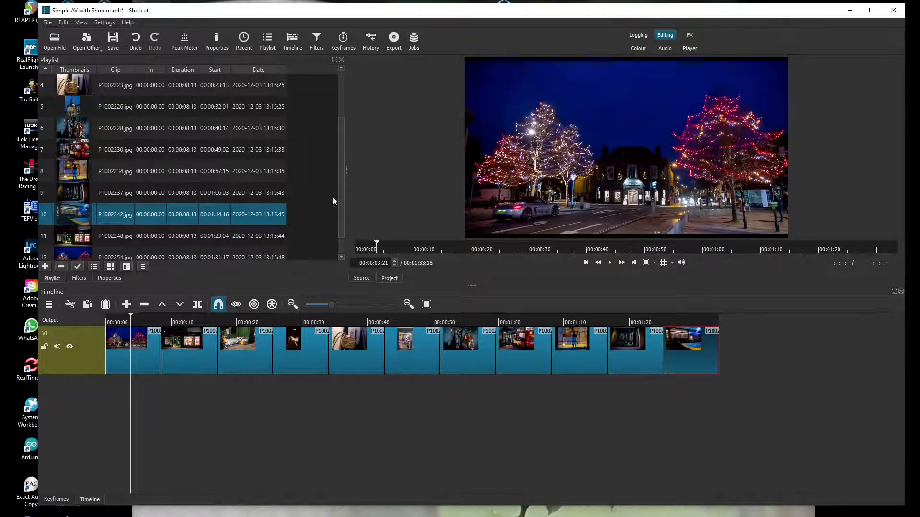
{"action": "left_click_drag", "start_coordinate": [341, 201], "coordinate": [337, 172]}
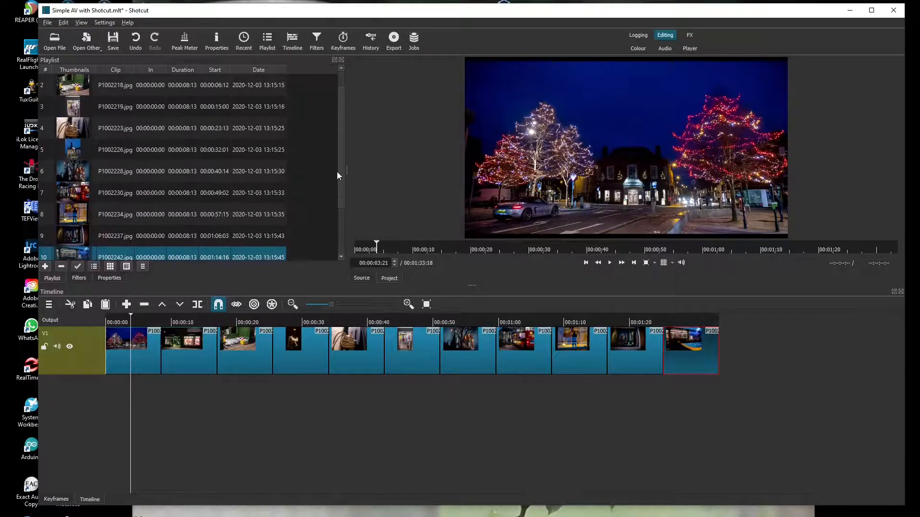
{"action": "left_click_drag", "start_coordinate": [77, 151], "coordinate": [789, 424]}
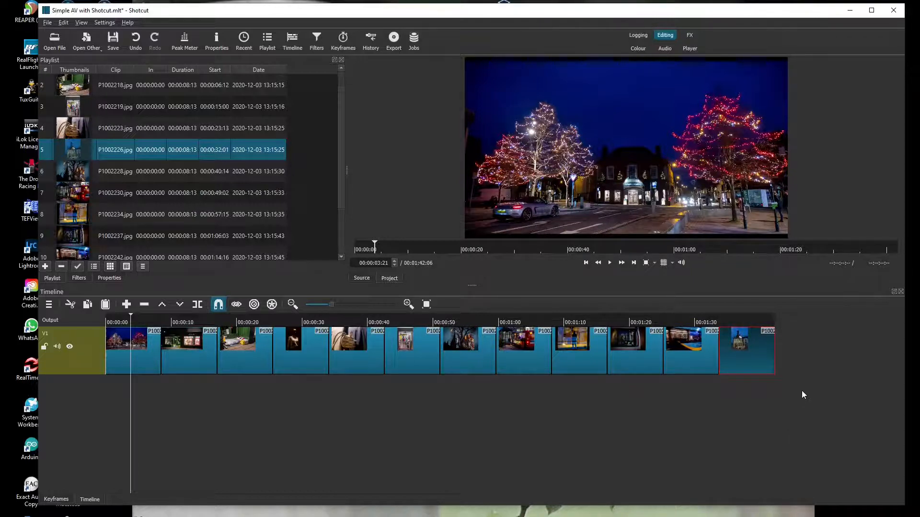
Shift all clips after the first about 7 seconds later on V1 and lengthen P1002254.jpg to about 12 seconds.
{"action": "left_click", "coordinate": [197, 358]}
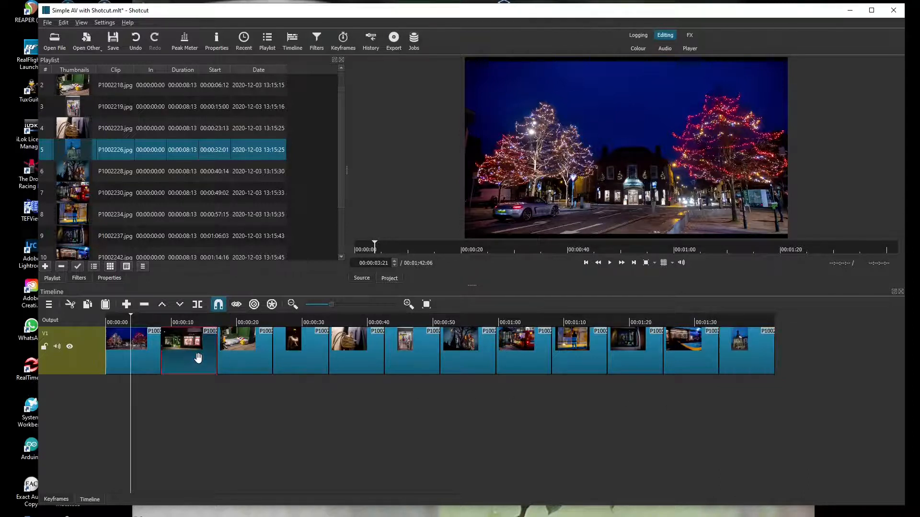
{"action": "left_click", "coordinate": [750, 355], "text": "shift"}
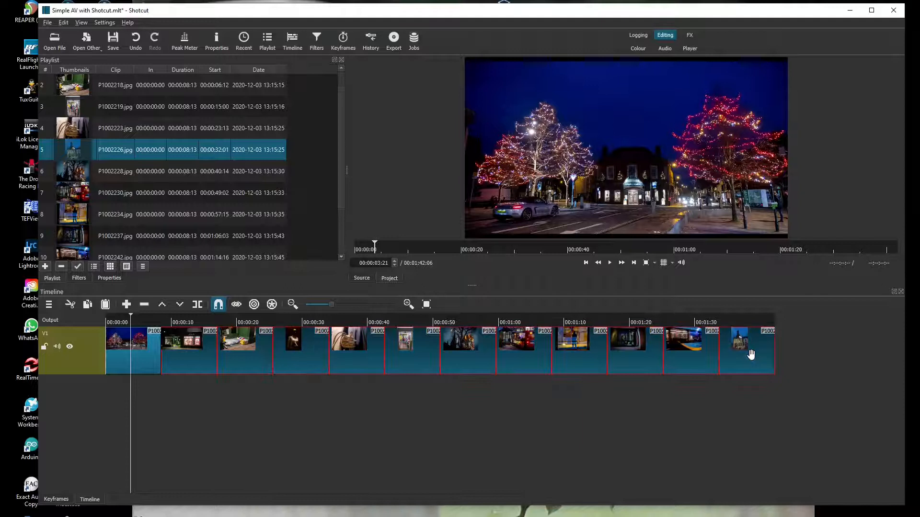
{"action": "left_click_drag", "start_coordinate": [753, 354], "coordinate": [801, 355]}
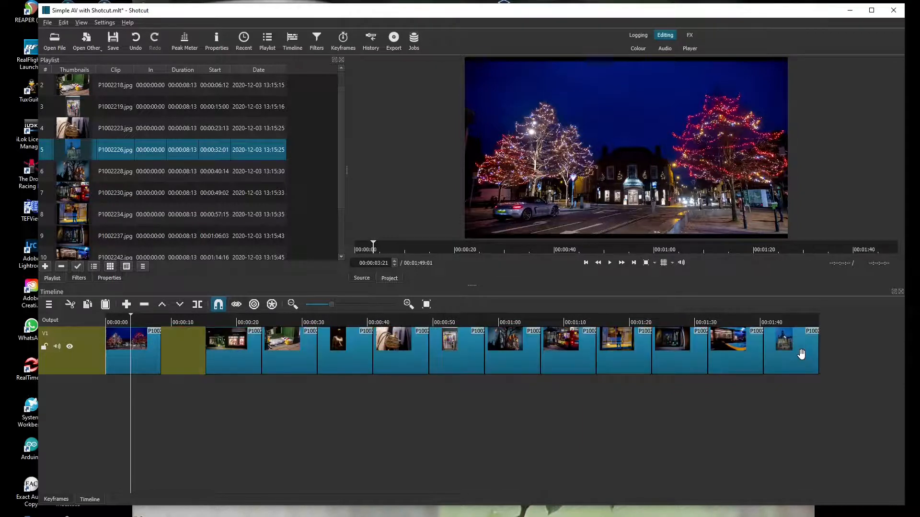
{"action": "left_click", "coordinate": [155, 353]}
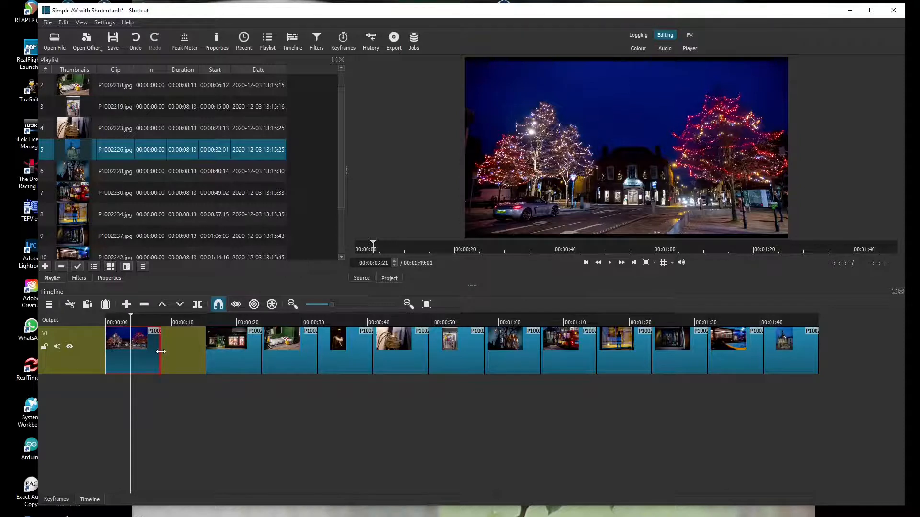
{"action": "left_click_drag", "start_coordinate": [168, 352], "coordinate": [190, 354]}
Move the following clips back against P1002254.jpg without gaps and lengthen the last clip, P1002226.jpg, to about 12 seconds.
{"action": "left_click", "coordinate": [222, 355]}
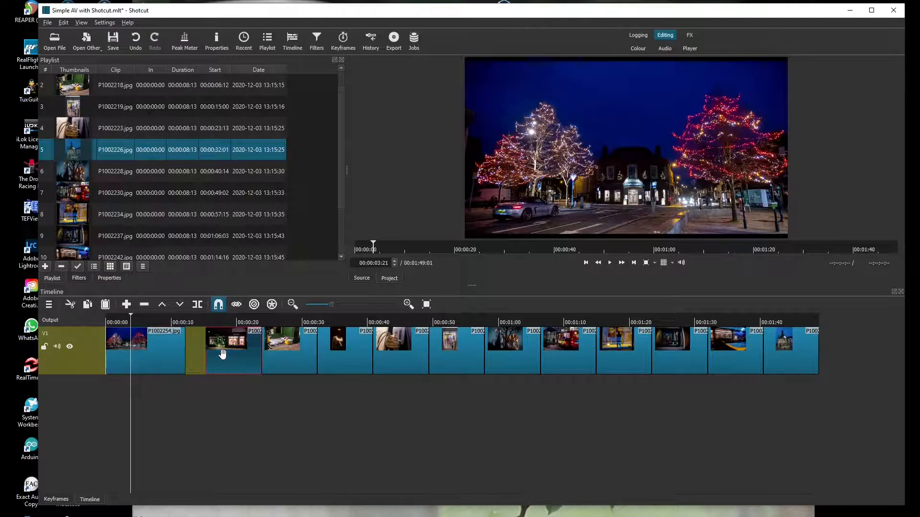
{"action": "left_click", "coordinate": [721, 360], "text": "shift"}
{"action": "left_click_drag", "start_coordinate": [721, 361], "coordinate": [697, 365]}
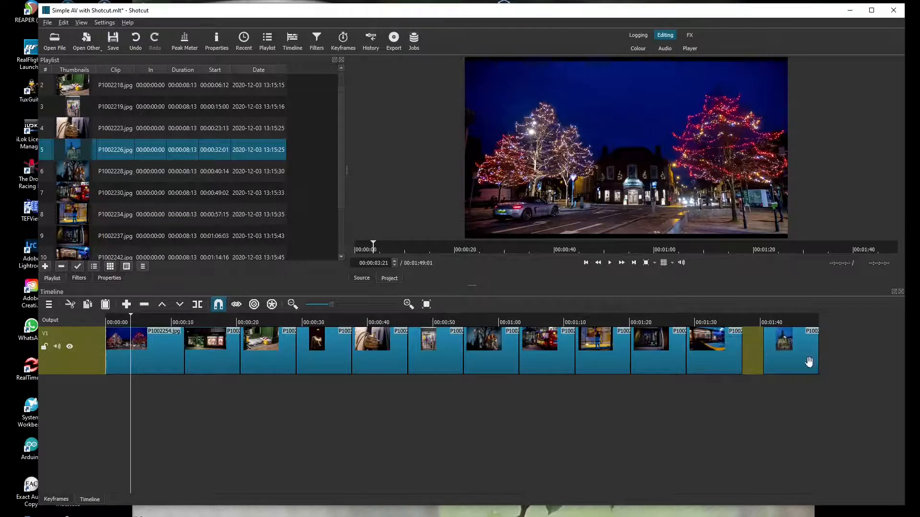
{"action": "left_click_drag", "start_coordinate": [823, 352], "coordinate": [815, 379]}
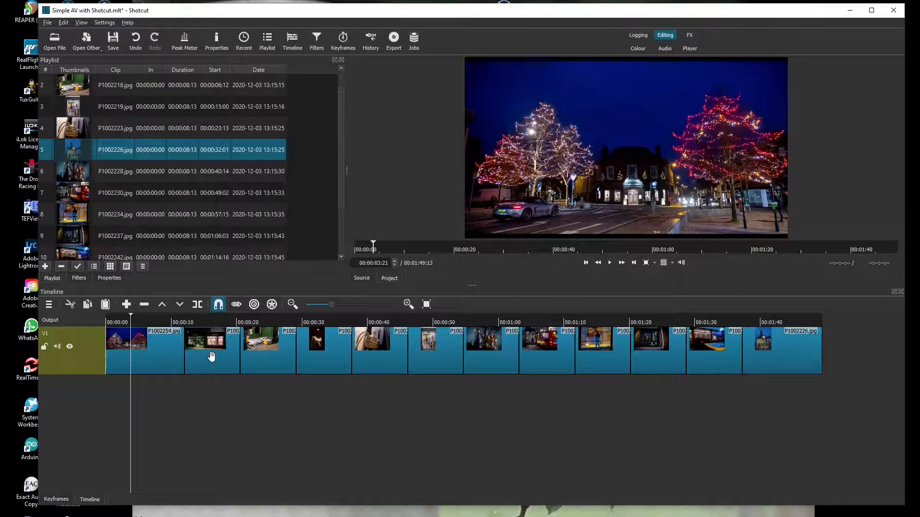
Overlap successive V1 clips by about 2 seconds to create crossfades, and move P1002226.jpg up against the preceding clip.
{"action": "left_click_drag", "start_coordinate": [215, 355], "coordinate": [196, 355]}
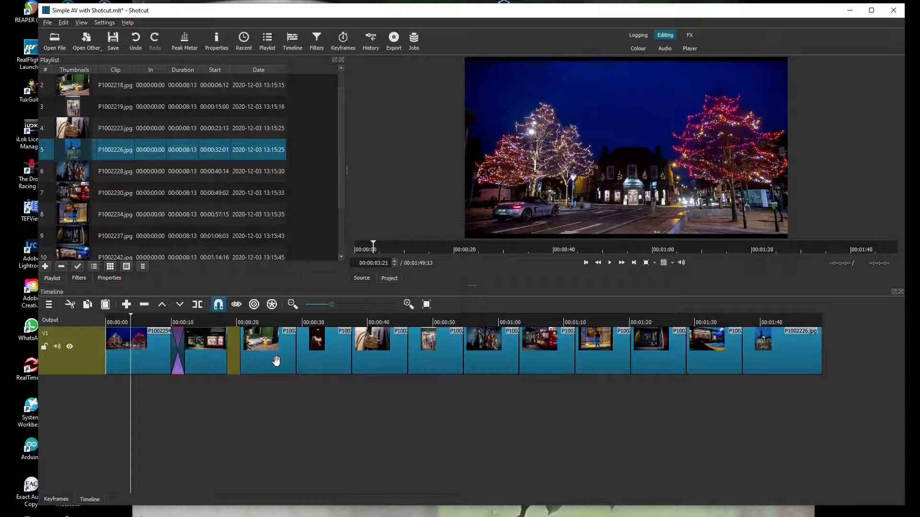
{"action": "left_click", "coordinate": [256, 363]}
{"action": "left_click_drag", "start_coordinate": [256, 363], "coordinate": [237, 362]}
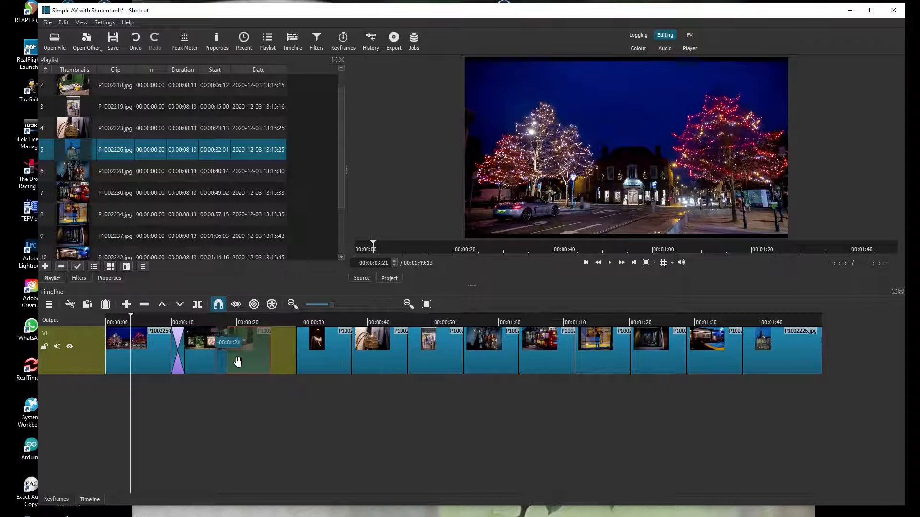
{"action": "left_click_drag", "start_coordinate": [238, 361], "coordinate": [327, 361]}
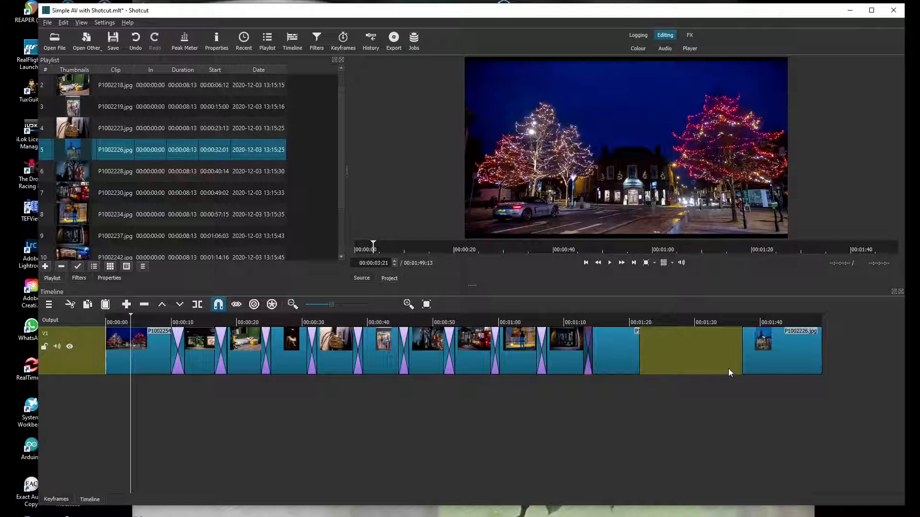
{"action": "left_click", "coordinate": [758, 364]}
{"action": "left_click_drag", "start_coordinate": [757, 364], "coordinate": [649, 361]}
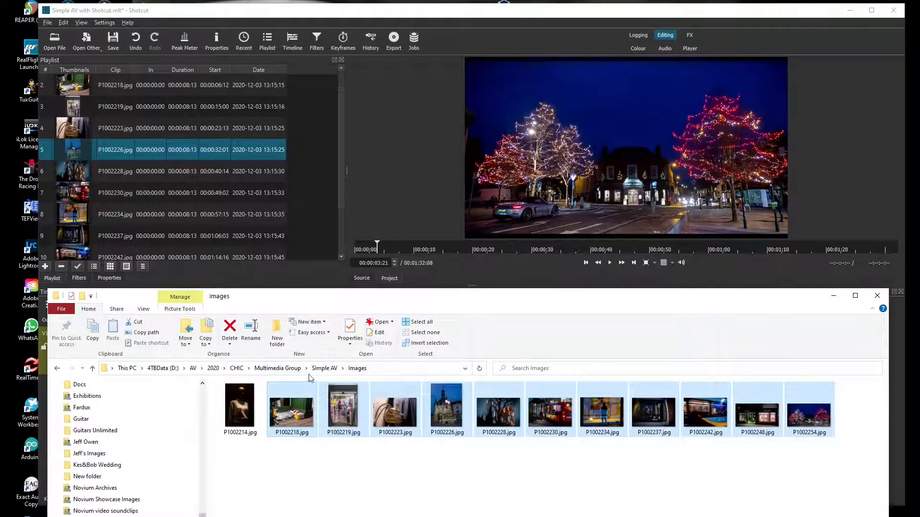
Open the Simple AV folder in File Explorer, then add an audio track to the Shotcut timeline.
{"action": "left_click", "coordinate": [321, 369]}
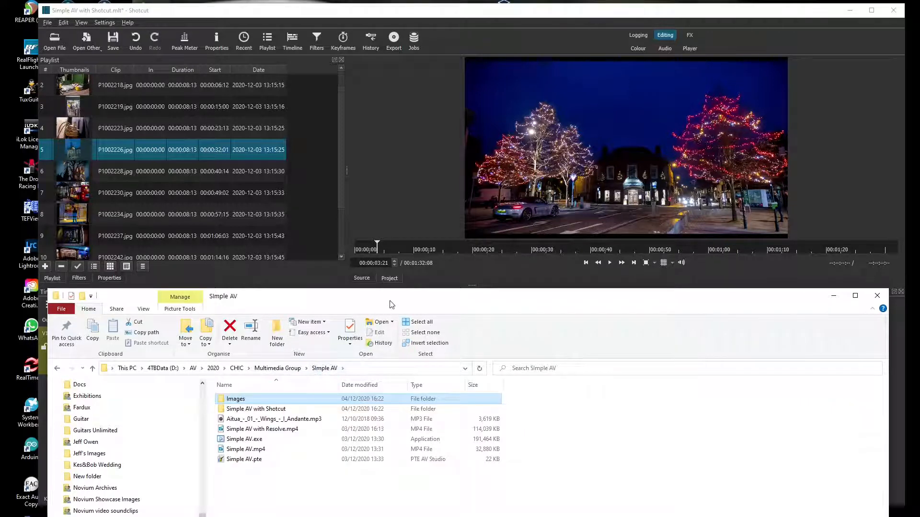
{"action": "left_click_drag", "start_coordinate": [660, 448], "coordinate": [381, 413]}
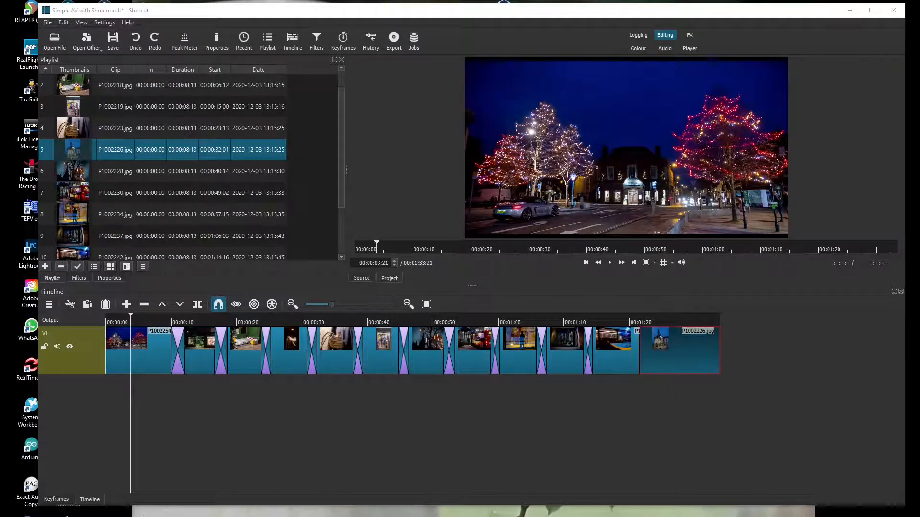
{"action": "right_click", "coordinate": [272, 420]}
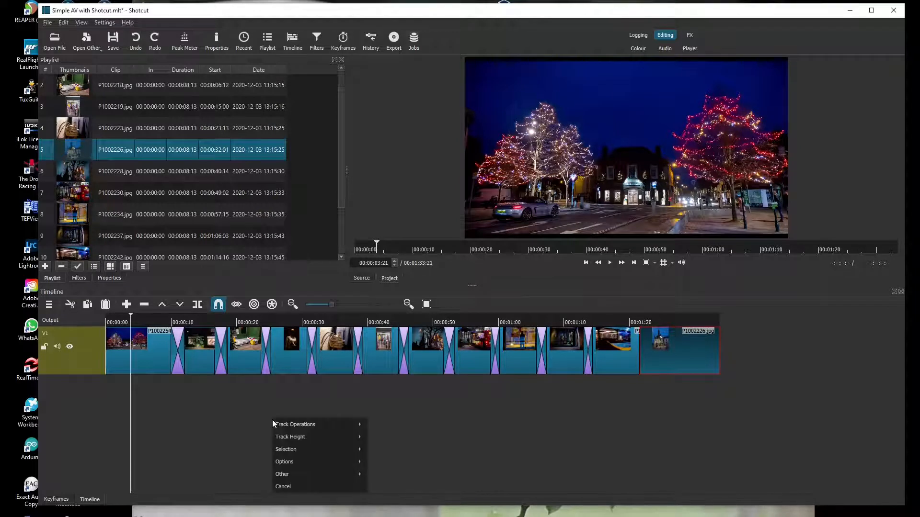
{"action": "mouse_move", "coordinate": [284, 422]}
{"action": "left_click", "coordinate": [389, 427]}
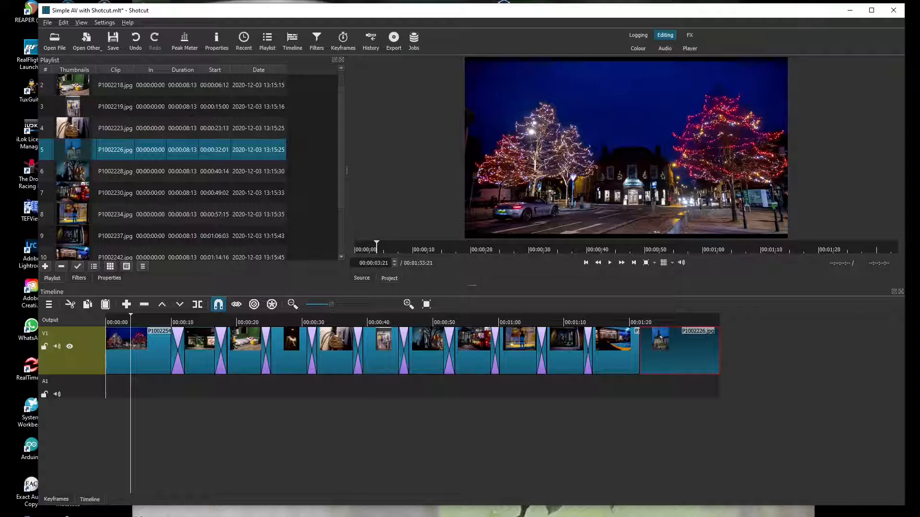
Place Aitua_-_01_-_Wings_-_I_Andante.mp3 from the Simple AV folder on track A1, starting at about 2 seconds, and save the project.
{"action": "left_click", "coordinate": [121, 516]}
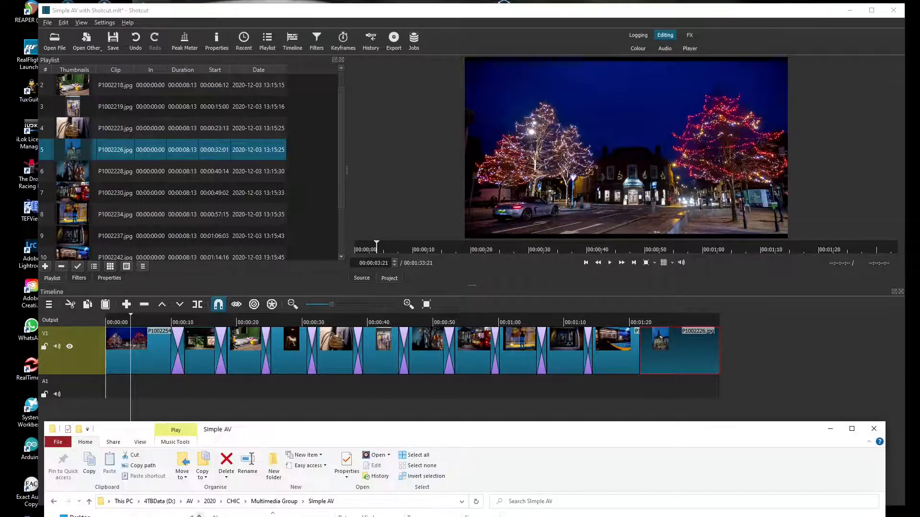
{"action": "left_click_drag", "start_coordinate": [292, 516], "coordinate": [381, 394]}
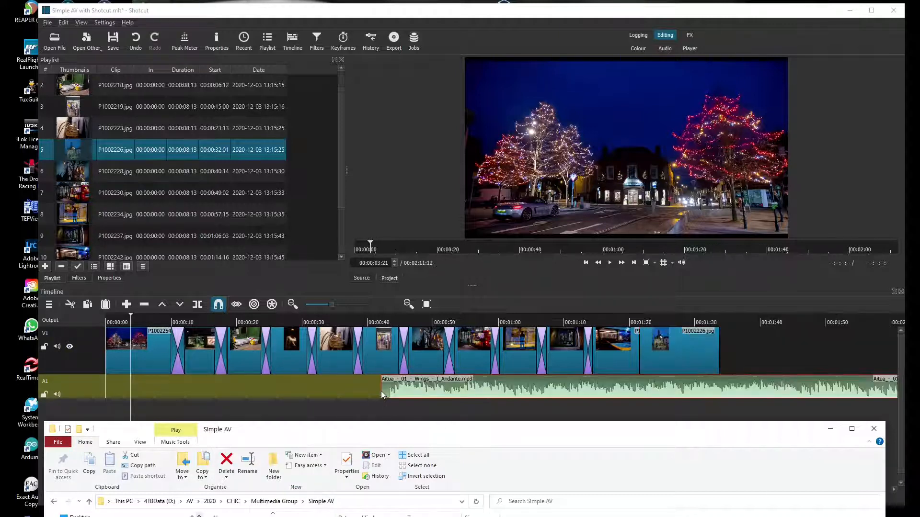
{"action": "left_click", "coordinate": [828, 430]}
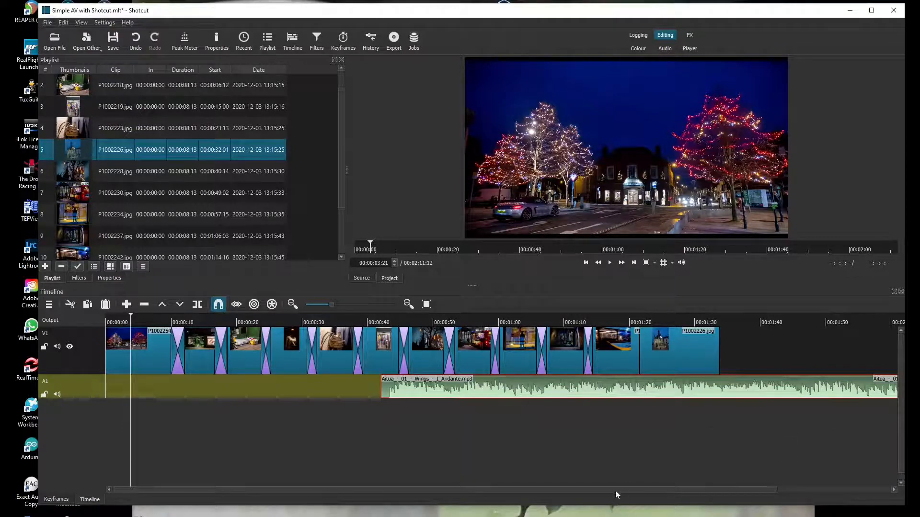
{"action": "left_click_drag", "start_coordinate": [677, 384], "coordinate": [409, 385]}
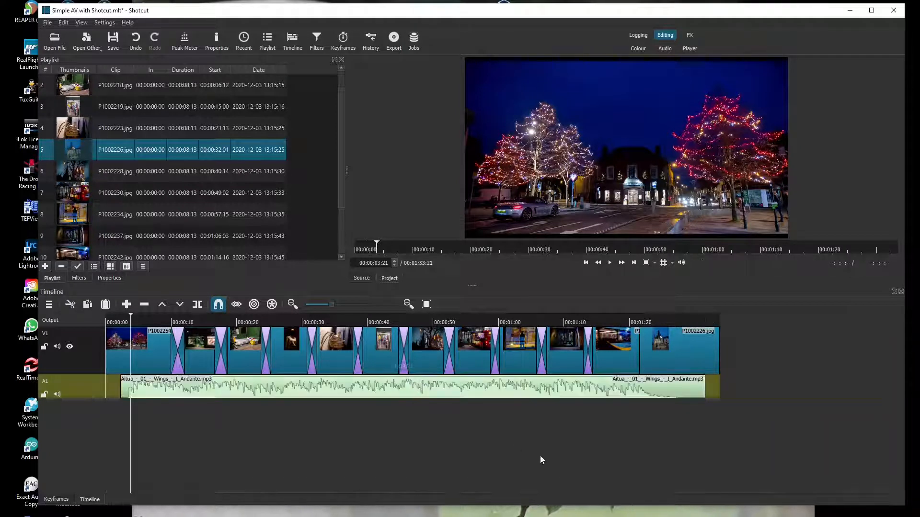
{"action": "left_click", "coordinate": [112, 39]}
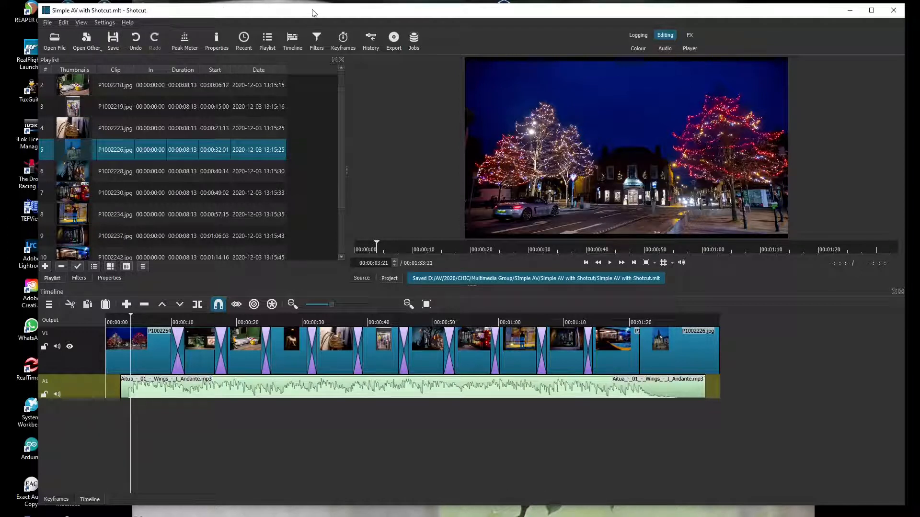
{"action": "left_click_drag", "start_coordinate": [313, 13], "coordinate": [326, 13]}
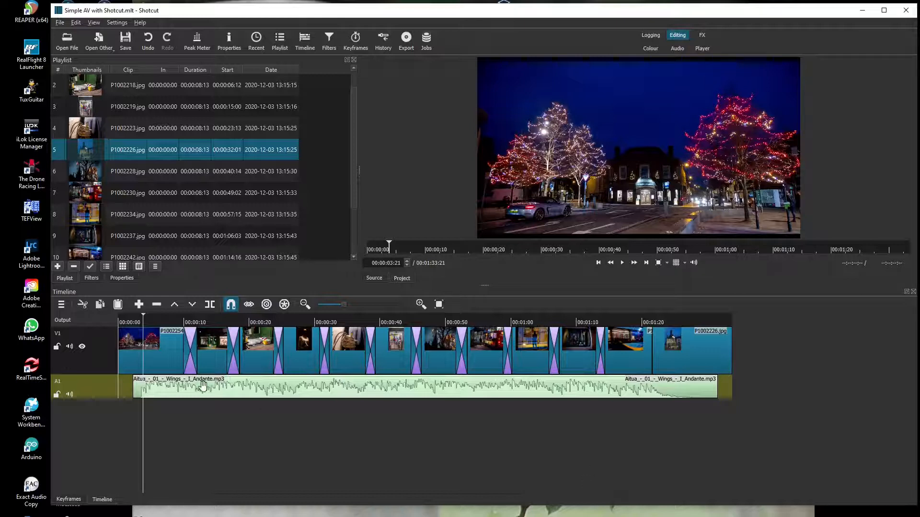
Add a second video track above V1 on the timeline.
{"action": "left_click", "coordinate": [163, 360]}
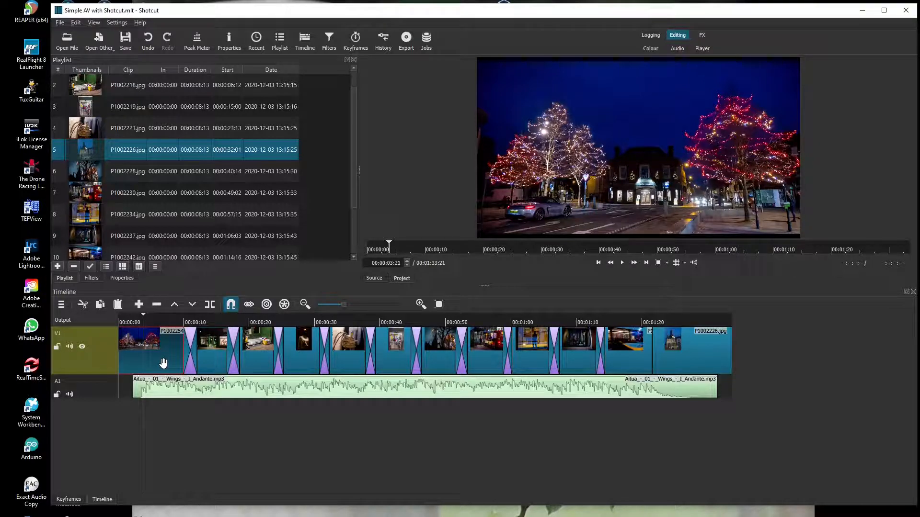
{"action": "right_click", "coordinate": [234, 420]}
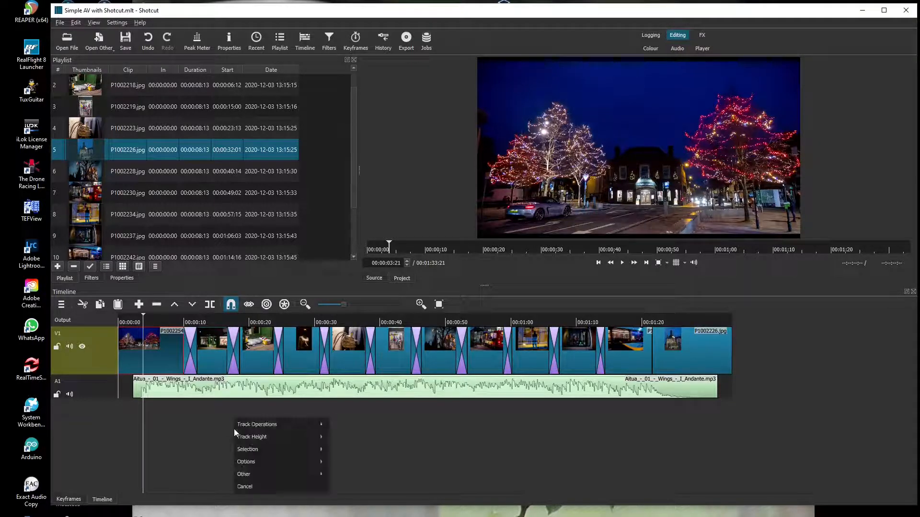
{"action": "mouse_move", "coordinate": [248, 428]}
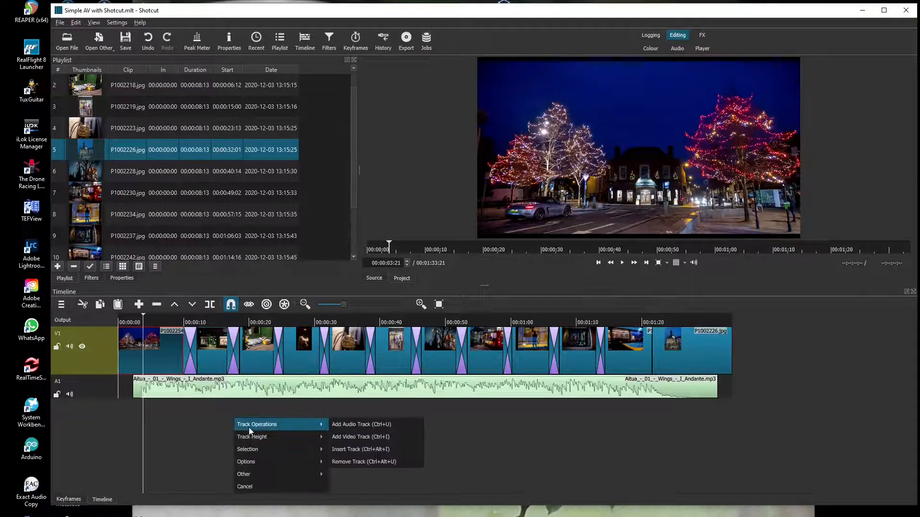
{"action": "left_click", "coordinate": [349, 435]}
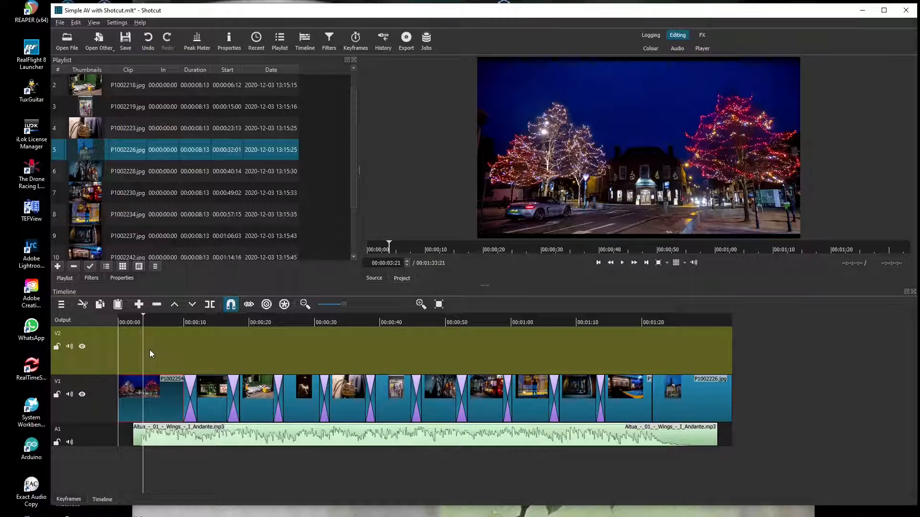
Create a transparent text clip reading "Chichester at Night 2020" on two lines and place it on track V2 at about 2 seconds.
{"action": "left_click", "coordinate": [102, 41]}
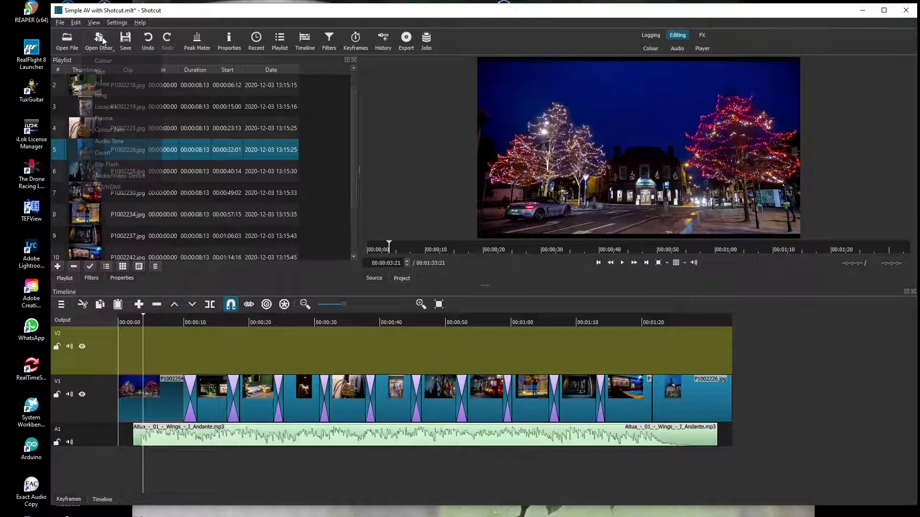
{"action": "left_click", "coordinate": [112, 71]}
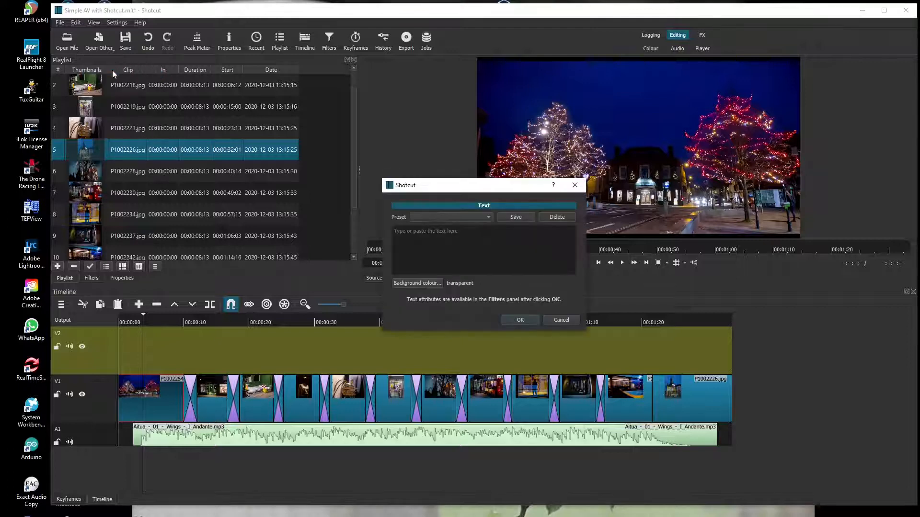
{"action": "left_click", "coordinate": [440, 228]}
{"action": "type", "text": "Chichester at"}
{"action": "key", "text": "BackSpace"}
{"action": "key", "text": "BackSpace"}
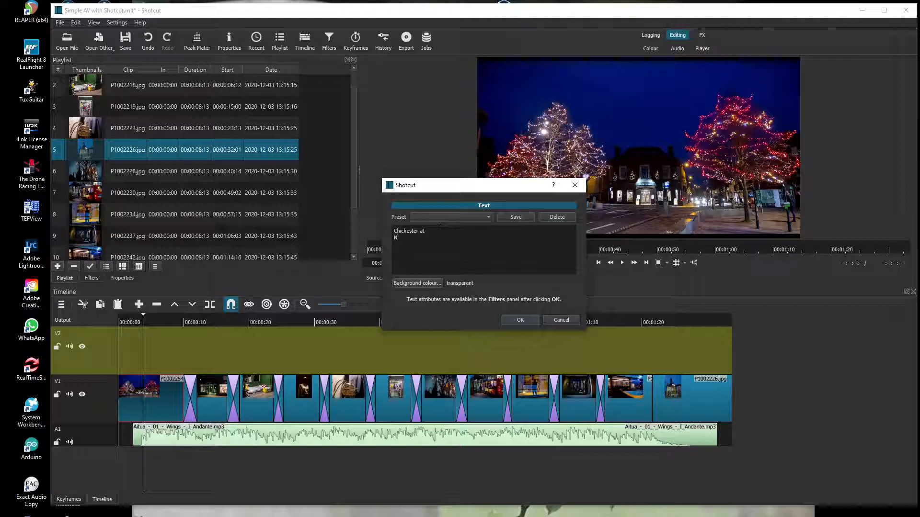
{"action": "type", "text": "Night 2020"}
{"action": "left_click", "coordinate": [532, 321]}
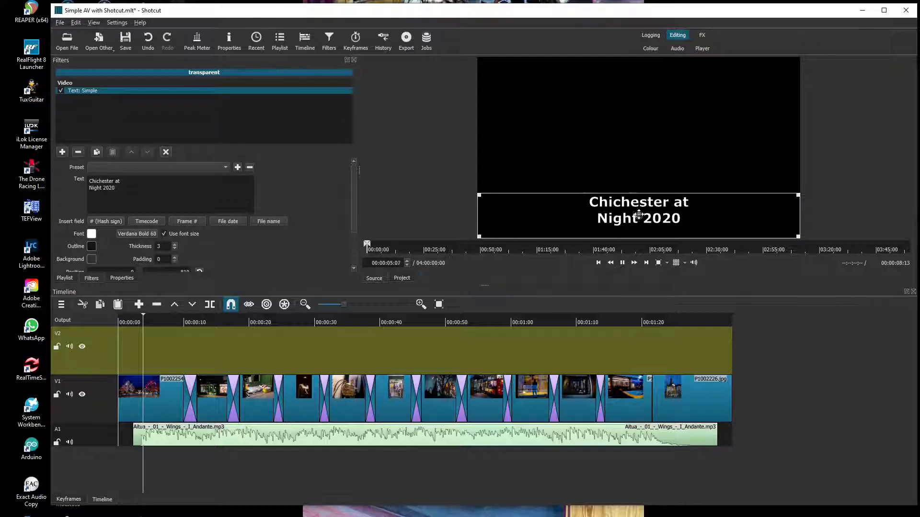
{"action": "left_click_drag", "start_coordinate": [553, 216], "coordinate": [131, 339]}
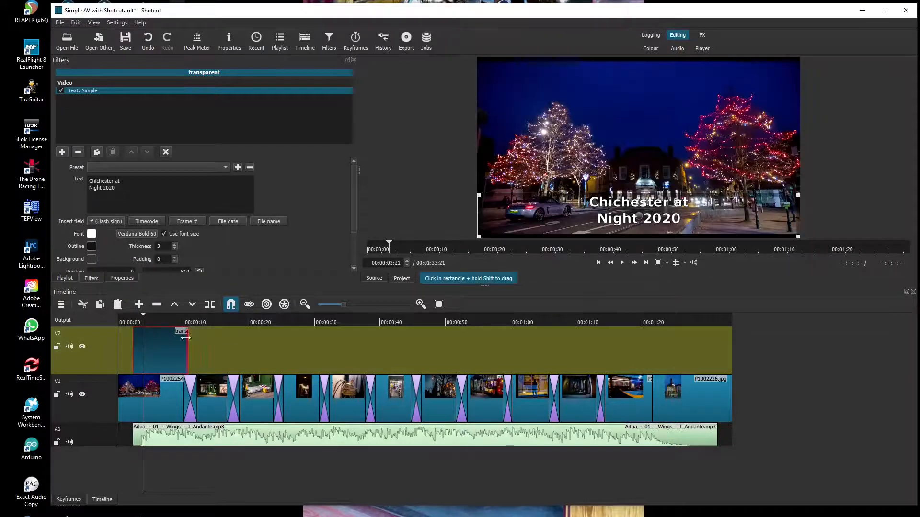
Reposition and shorten the title clip on track V2 so it runs from about 2 to 9 seconds.
{"action": "left_click_drag", "start_coordinate": [187, 344], "coordinate": [150, 355]}
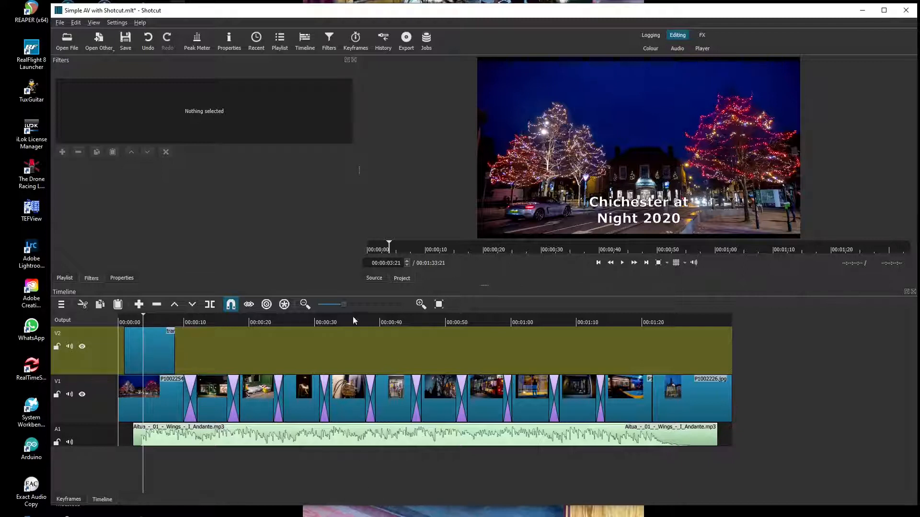
{"action": "left_click", "coordinate": [420, 304]}
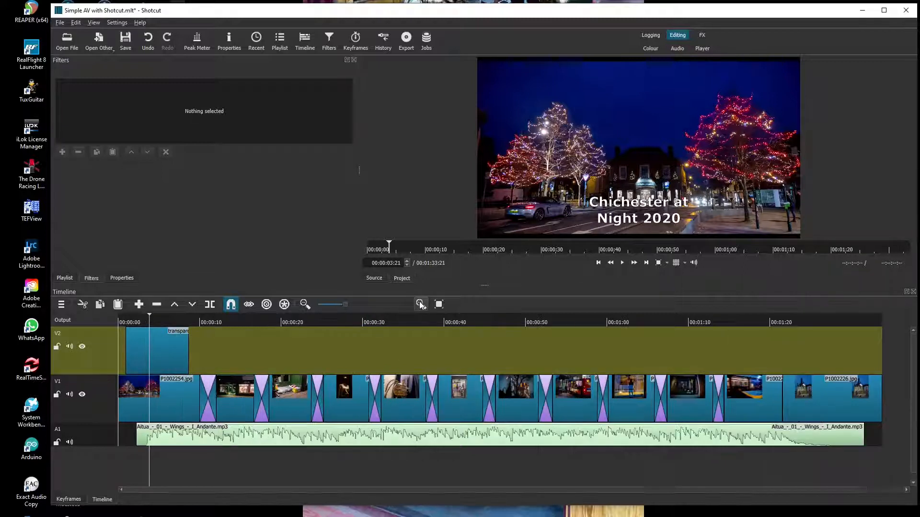
{"action": "left_click", "coordinate": [420, 304]}
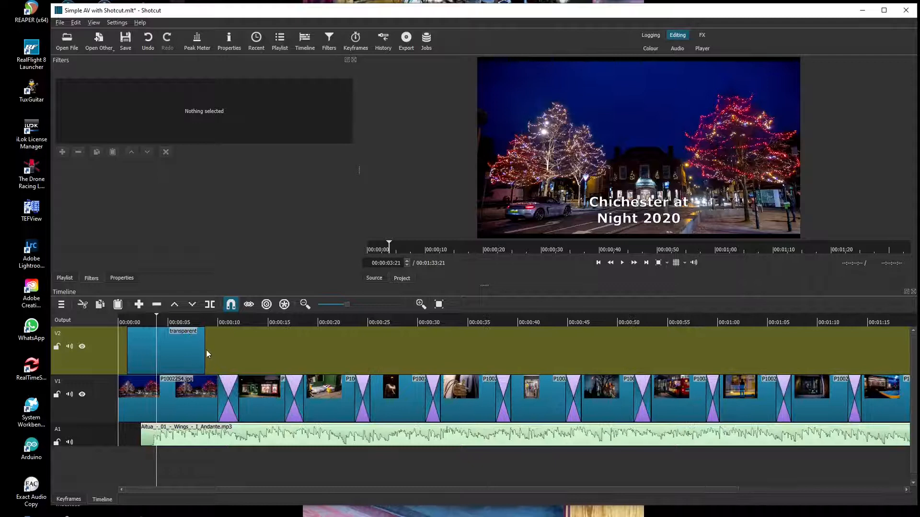
{"action": "mouse_move", "coordinate": [204, 347]}
{"action": "left_mouse_down"}
{"action": "mouse_move", "coordinate": [176, 353]}
{"action": "mouse_move", "coordinate": [188, 354]}
{"action": "left_mouse_up"}
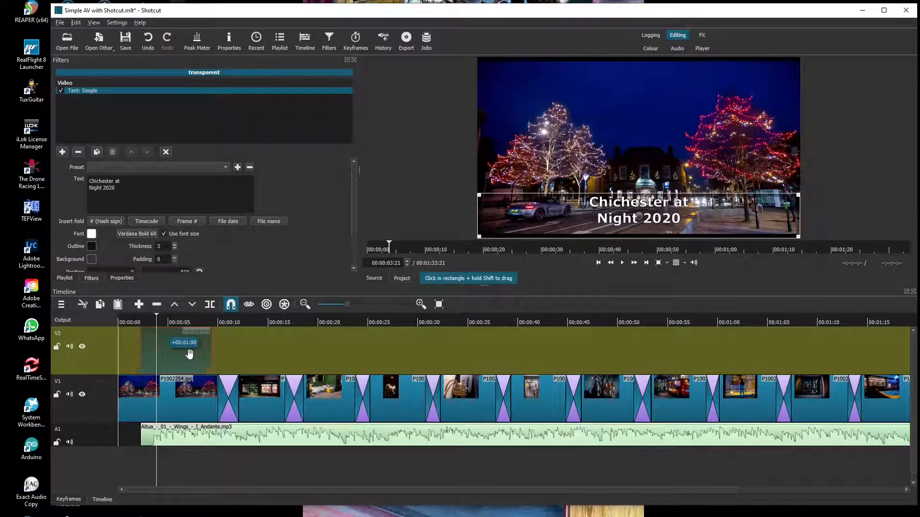
{"action": "left_click_drag", "start_coordinate": [189, 354], "coordinate": [184, 353]}
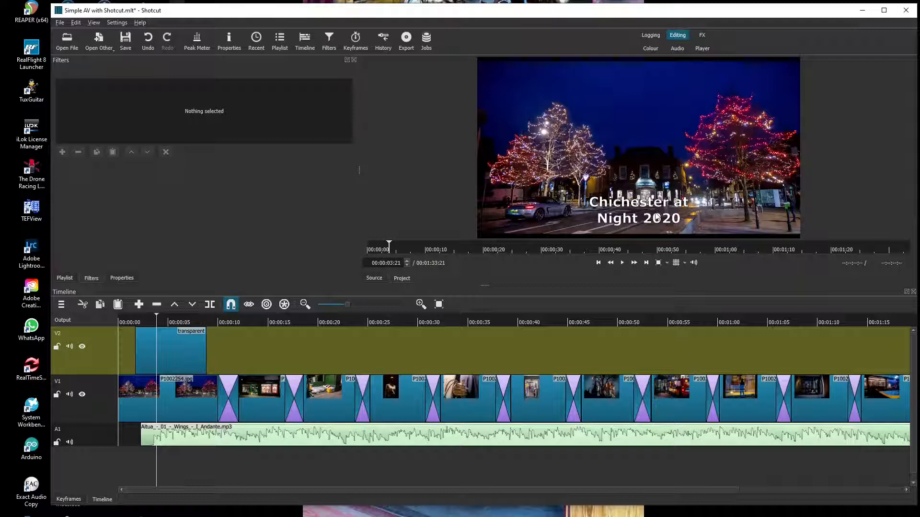
Move the title text to the top centre of the picture and shrink its box to 880 × 233 at position 530, 123.
{"action": "left_click", "coordinate": [169, 353]}
{"action": "left_click_drag", "start_coordinate": [638, 216], "coordinate": [641, 88]}
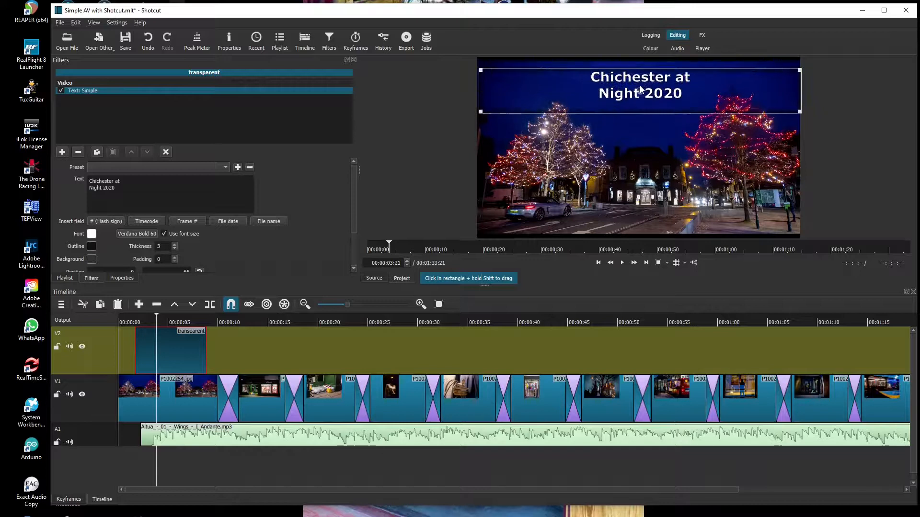
{"action": "left_click_drag", "start_coordinate": [481, 111], "coordinate": [633, 102]}
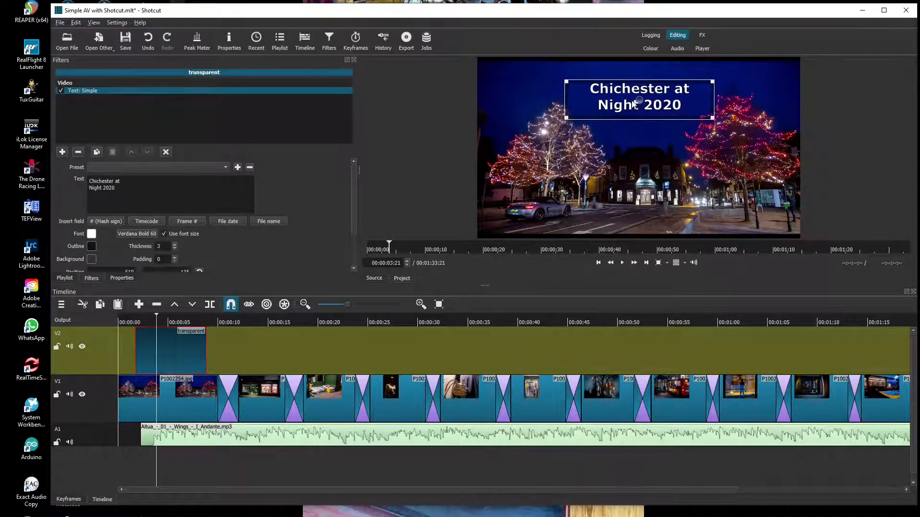
{"action": "left_click_drag", "start_coordinate": [711, 119], "coordinate": [704, 115]}
{"action": "left_click_drag", "start_coordinate": [641, 97], "coordinate": [644, 94]}
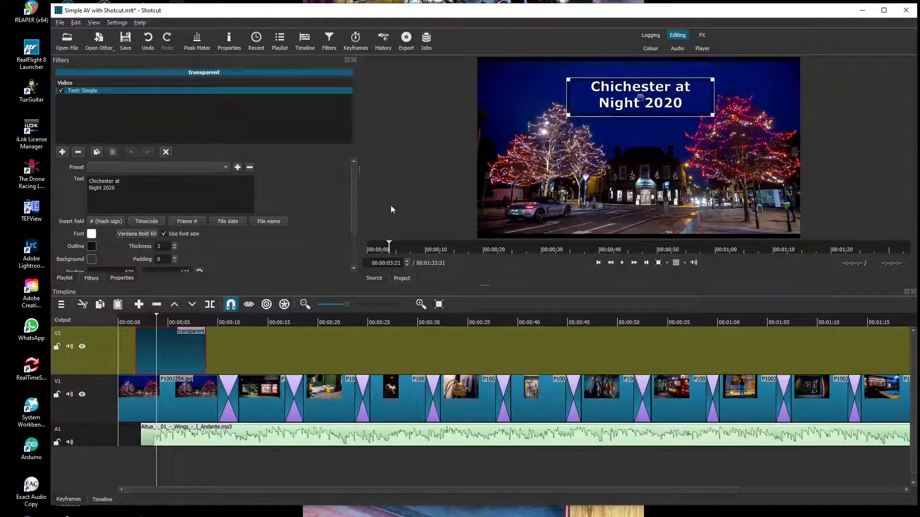
{"action": "left_click_drag", "start_coordinate": [356, 187], "coordinate": [325, 219]}
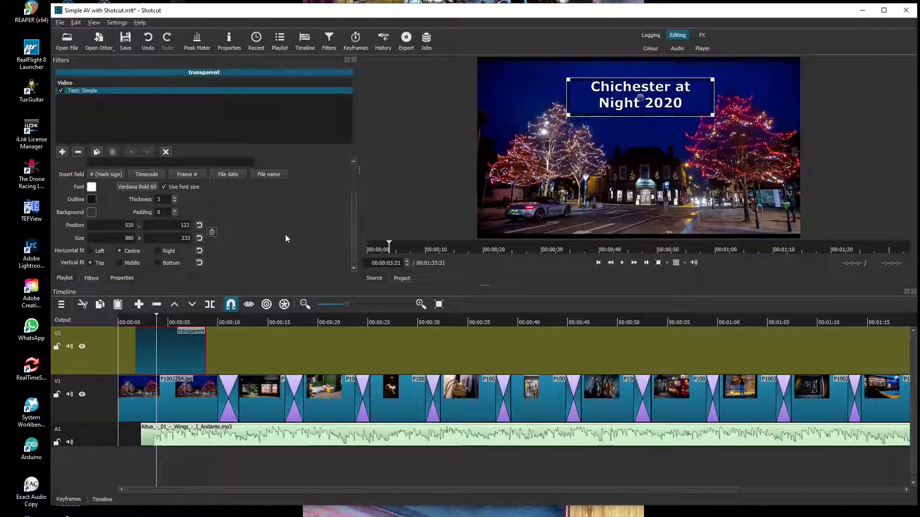
Add Fade In Video and Fade Out Video filters to the title clip and lengthen both fades on the timeline.
{"action": "left_click", "coordinate": [62, 152]}
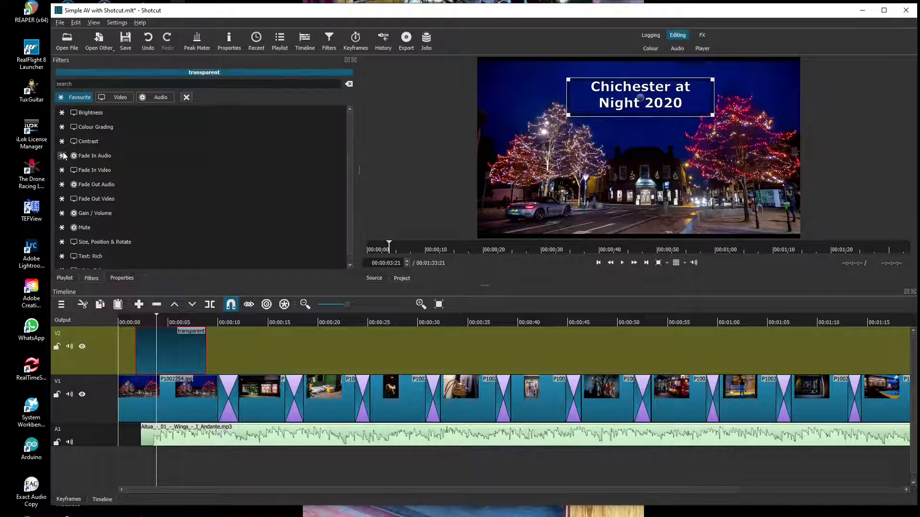
{"action": "left_click", "coordinate": [73, 170]}
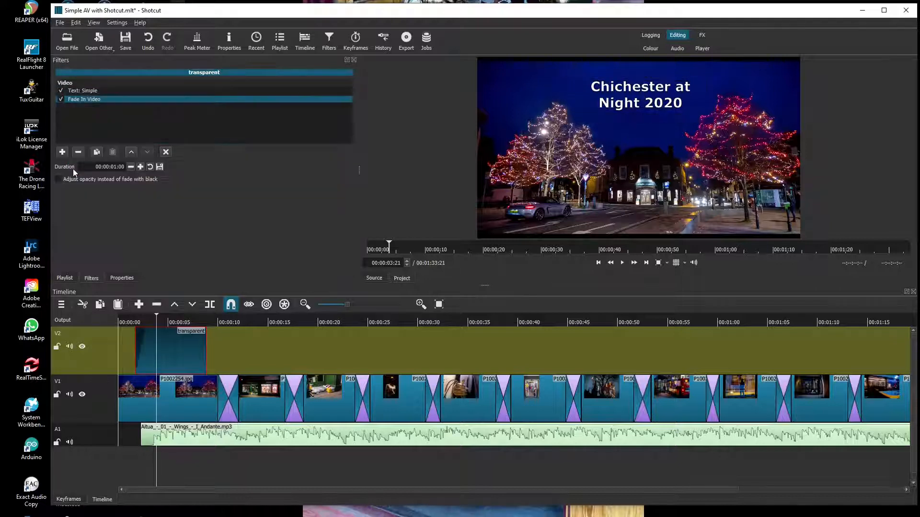
{"action": "left_click_drag", "start_coordinate": [149, 334], "coordinate": [162, 334]}
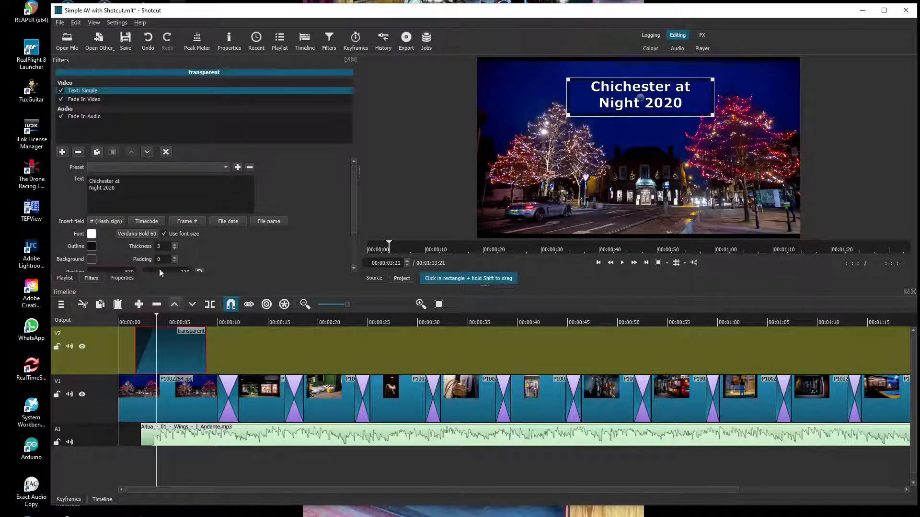
{"action": "left_click", "coordinate": [62, 152]}
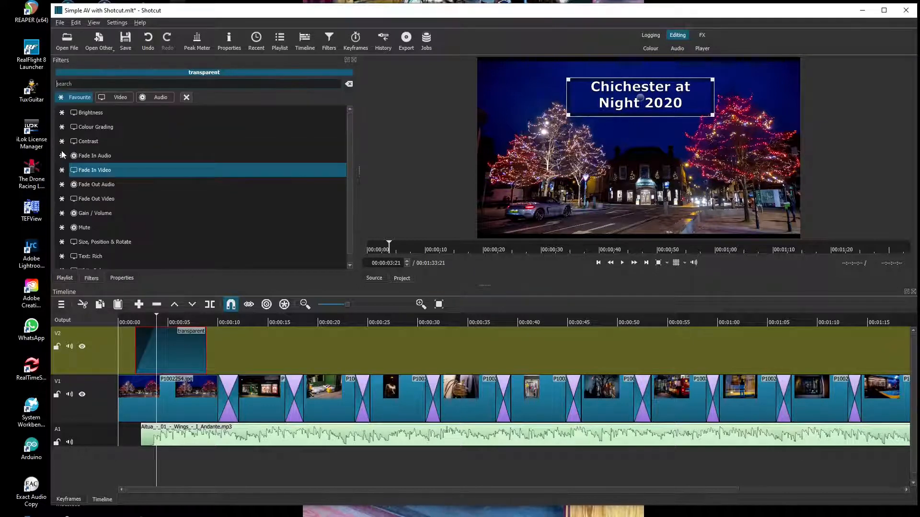
{"action": "left_click", "coordinate": [105, 200]}
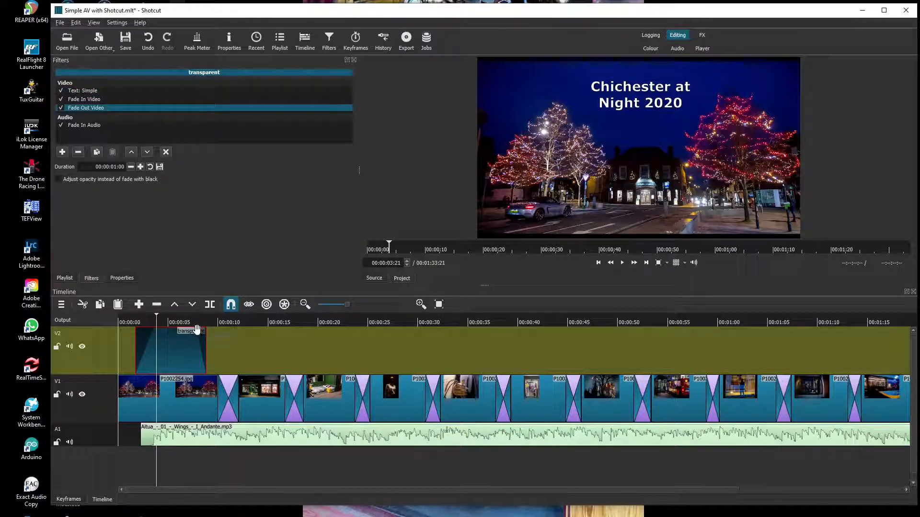
{"action": "left_click_drag", "start_coordinate": [194, 328], "coordinate": [182, 333]}
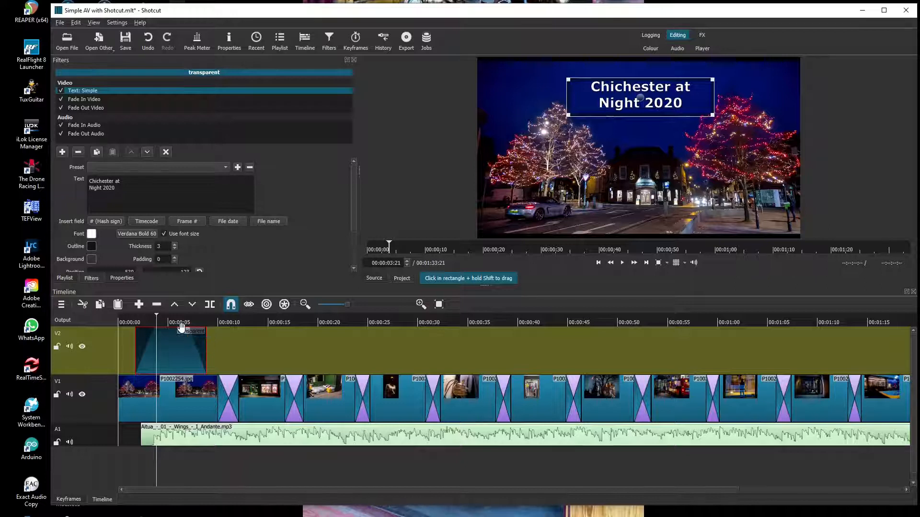
Preview the title's fades from the start of the project and trim the title clip's start to line up with the music's start.
{"action": "left_click", "coordinate": [599, 263]}
{"action": "left_click", "coordinate": [599, 263]}
{"action": "left_click", "coordinate": [598, 263]}
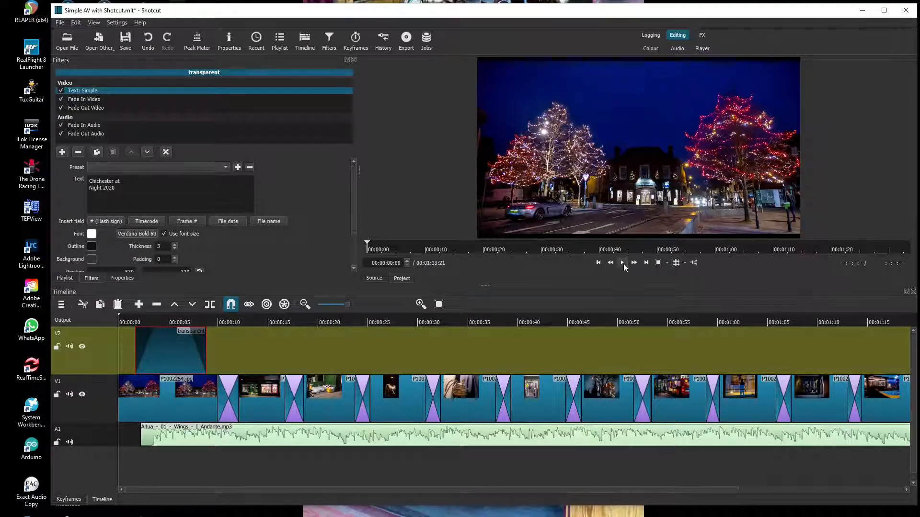
{"action": "left_click", "coordinate": [623, 263]}
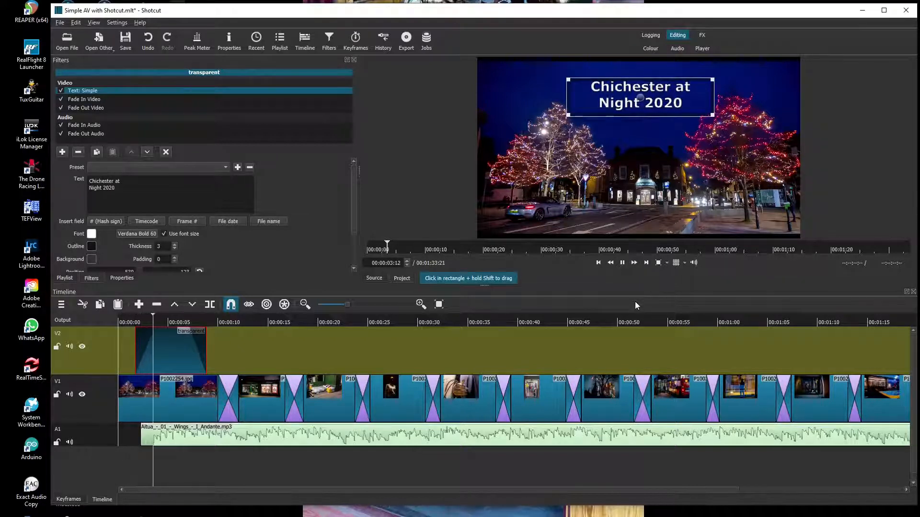
{"action": "left_click", "coordinate": [623, 263]}
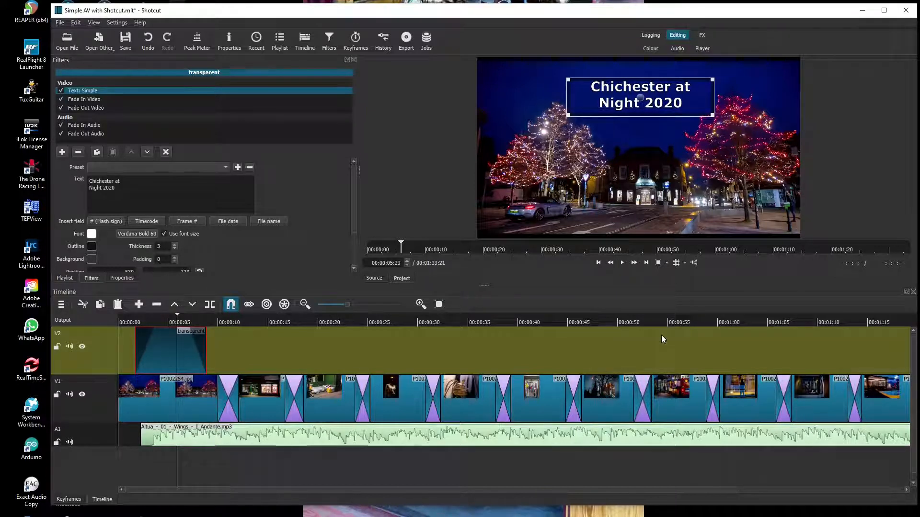
{"action": "left_click_drag", "start_coordinate": [136, 350], "coordinate": [147, 352]}
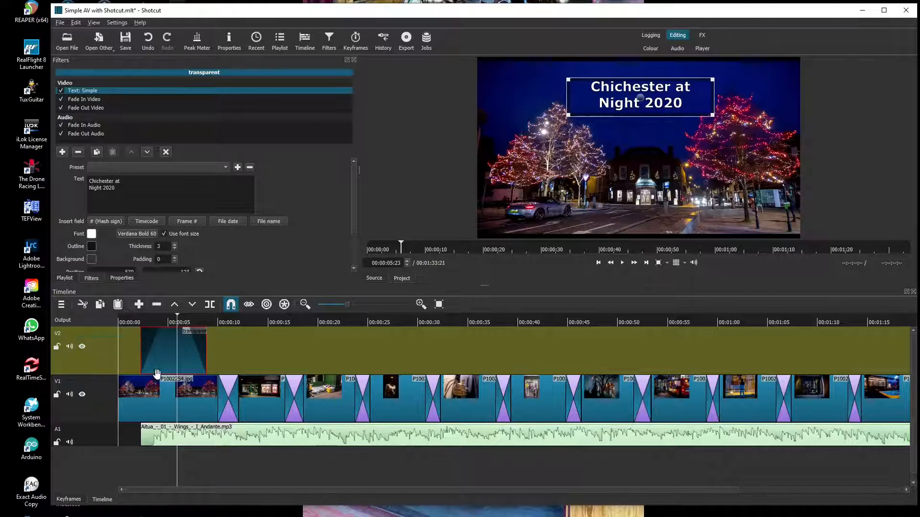
Add a Fade In Video filter to the first image, P1002254.jpg, and lengthen the fade to about 00:00:01:24.
{"action": "left_click", "coordinate": [166, 413]}
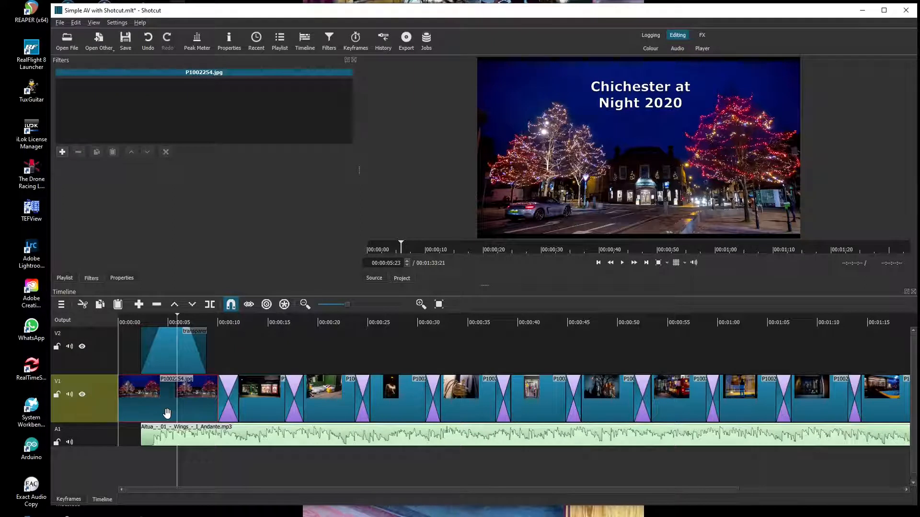
{"action": "left_click", "coordinate": [62, 153]}
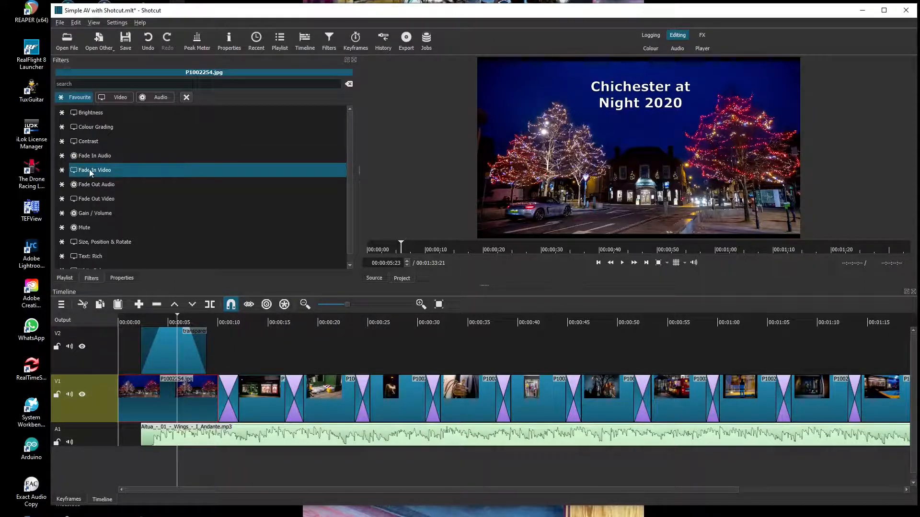
{"action": "left_click", "coordinate": [89, 170]}
{"action": "mouse_move", "coordinate": [131, 381]}
{"action": "left_click_drag", "start_coordinate": [130, 381], "coordinate": [146, 380]}
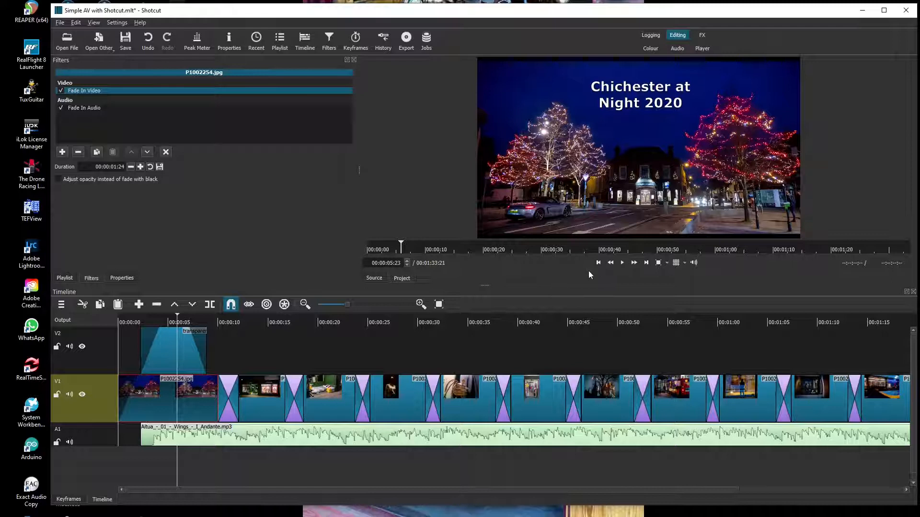
Play the opening from the start and set the first image's Fade In Video filter to adjust opacity instead of fading with black.
{"action": "left_click", "coordinate": [599, 261]}
{"action": "left_click", "coordinate": [599, 262]}
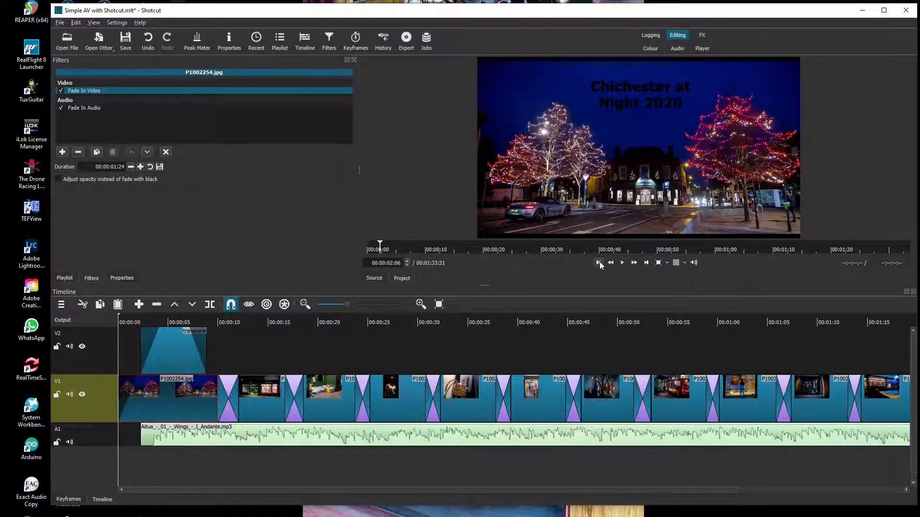
{"action": "left_click", "coordinate": [622, 262]}
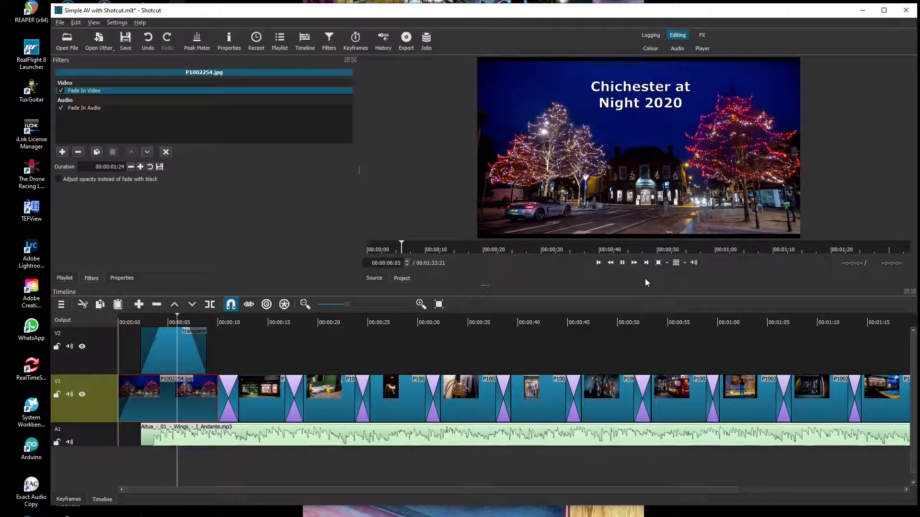
{"action": "left_click", "coordinate": [623, 264]}
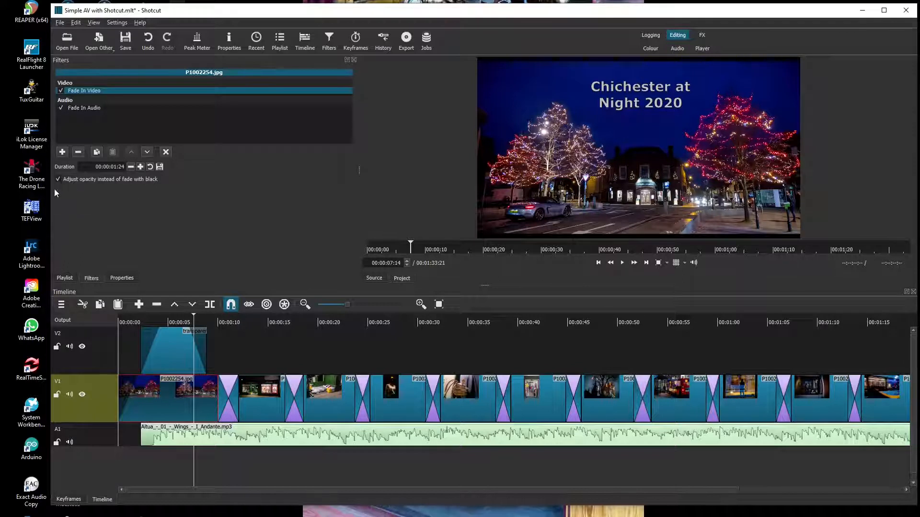
Set the title clip's Fade In Video and Fade Out Video filters to adjust opacity instead of fading with black, and disable both filters.
{"action": "left_click", "coordinate": [183, 348]}
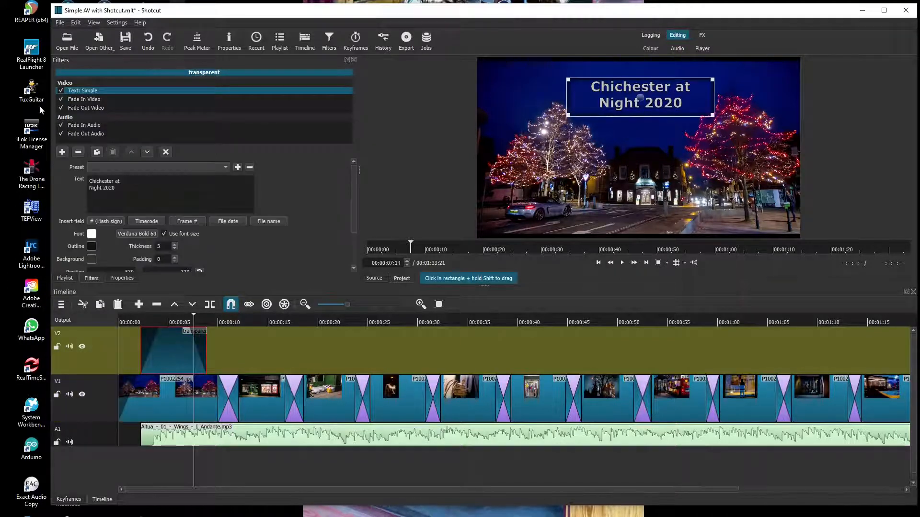
{"action": "left_click", "coordinate": [75, 99]}
{"action": "left_click", "coordinate": [58, 179]}
{"action": "left_click", "coordinate": [88, 109]}
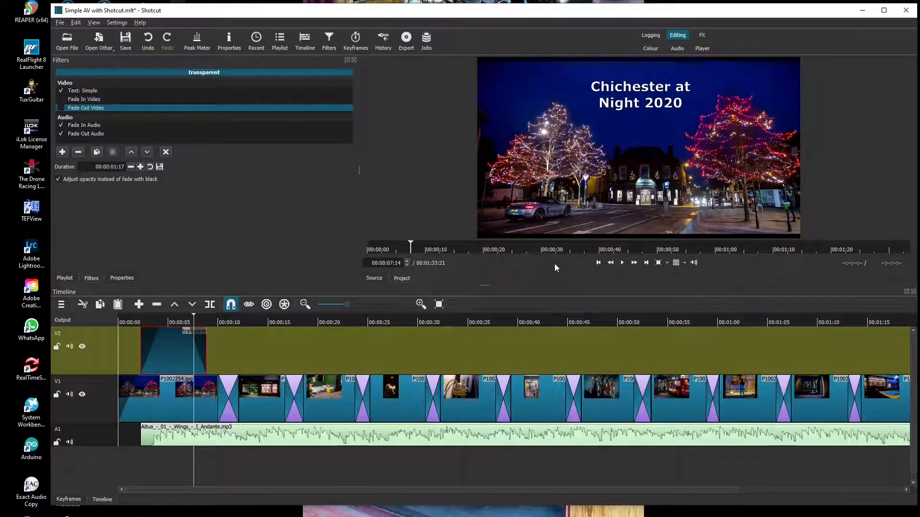
Play the opening up to the first crossfade and trim the title clip's start to about 3 seconds.
{"action": "left_click", "coordinate": [598, 262]}
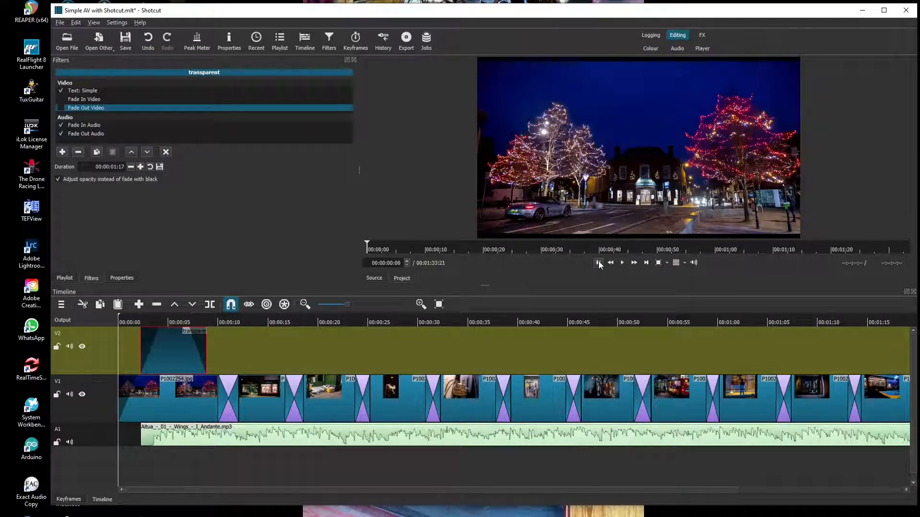
{"action": "left_click", "coordinate": [624, 262]}
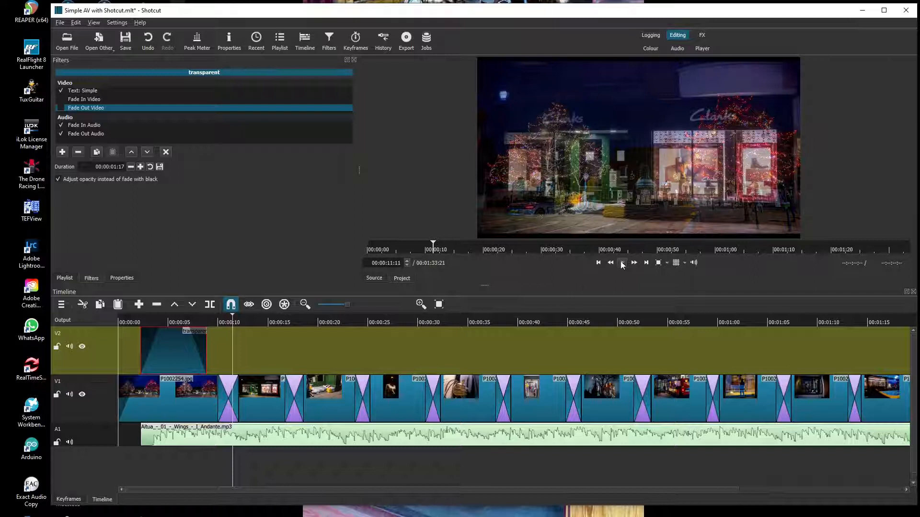
{"action": "left_click", "coordinate": [622, 265]}
{"action": "left_click_drag", "start_coordinate": [203, 350], "coordinate": [178, 350]}
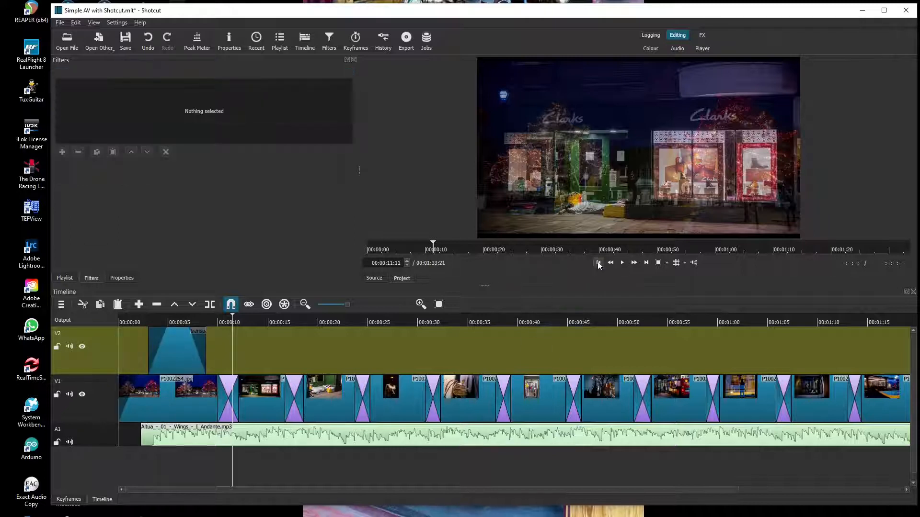
Replay the opening from the start and lengthen the title clip's fade-in on track V2.
{"action": "left_click", "coordinate": [598, 262]}
{"action": "left_click", "coordinate": [598, 263]}
{"action": "left_click", "coordinate": [598, 263]}
{"action": "left_click", "coordinate": [598, 262]}
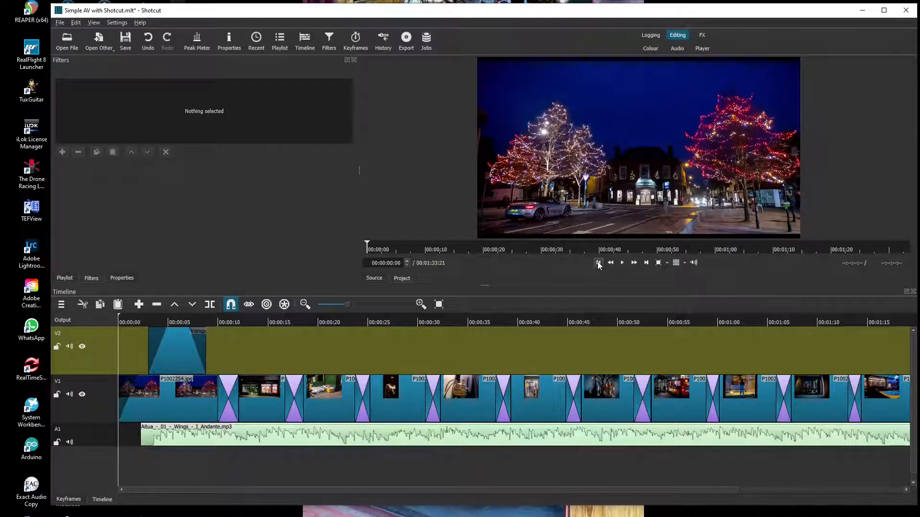
{"action": "left_click", "coordinate": [622, 262]}
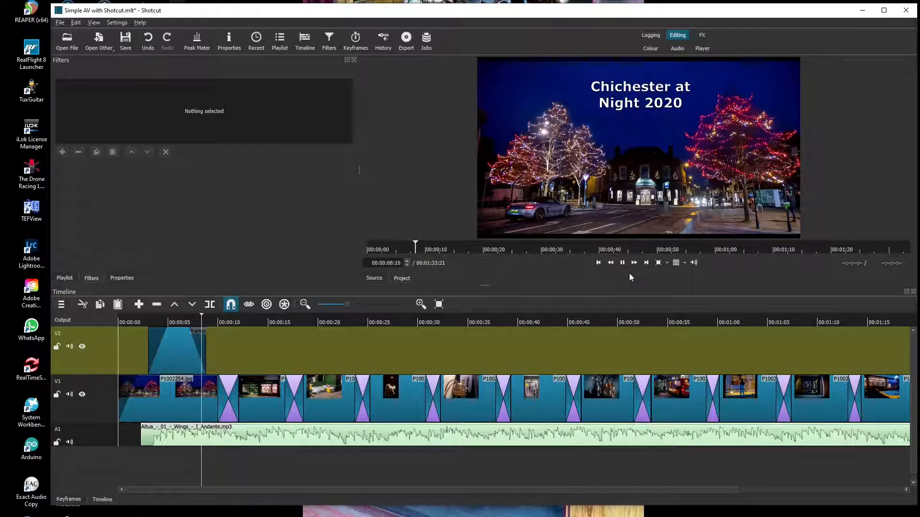
{"action": "left_click", "coordinate": [622, 262]}
{"action": "left_click_drag", "start_coordinate": [171, 335], "coordinate": [186, 337]}
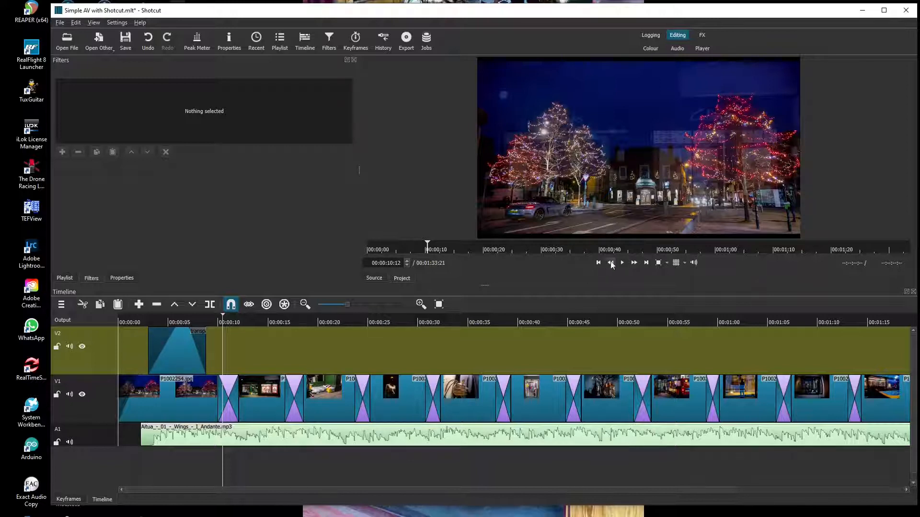
Play the slideshow from the beginning through the title and into the first crossfade to check the timing.
{"action": "left_click", "coordinate": [599, 263]}
{"action": "left_click", "coordinate": [599, 263]}
{"action": "left_click", "coordinate": [598, 263]}
{"action": "left_click", "coordinate": [598, 263]}
{"action": "left_click", "coordinate": [599, 263]}
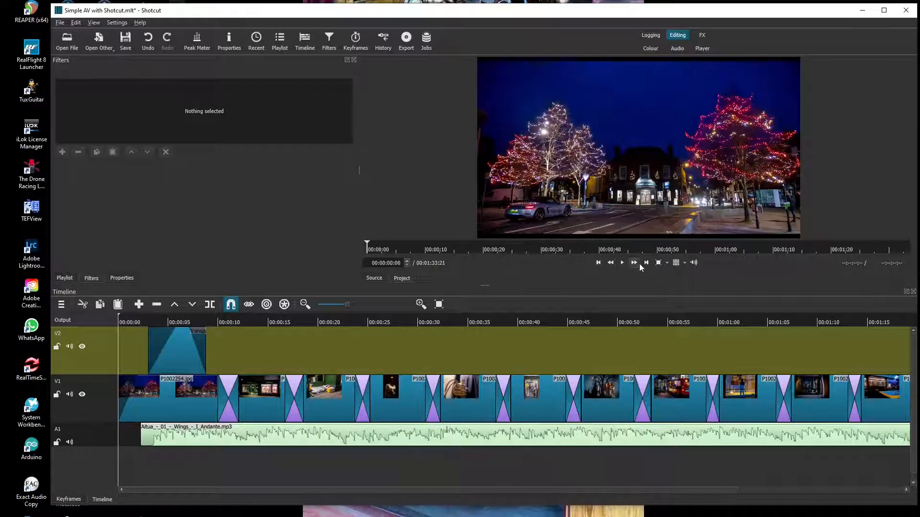
{"action": "left_click", "coordinate": [634, 263]}
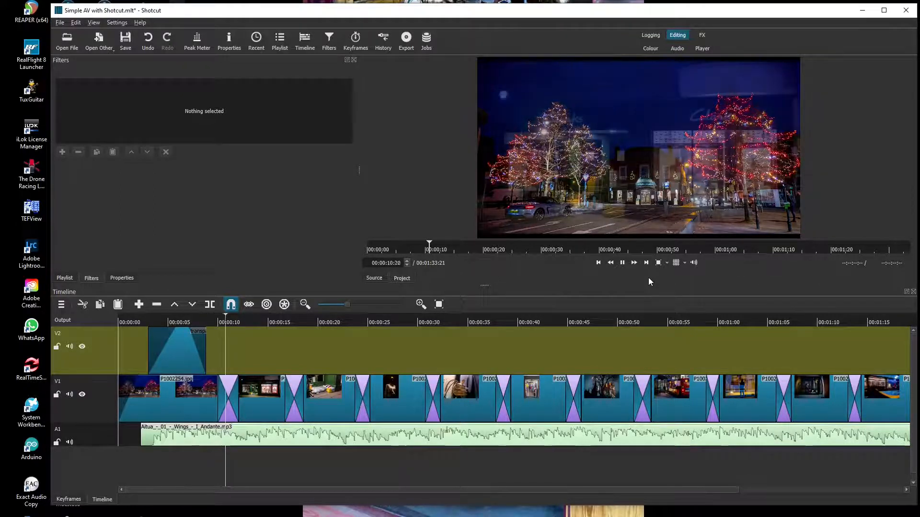
Stop playback and trim the end of the last image, P1002226.jpg, to match the end of the music track.
{"action": "left_click", "coordinate": [623, 262]}
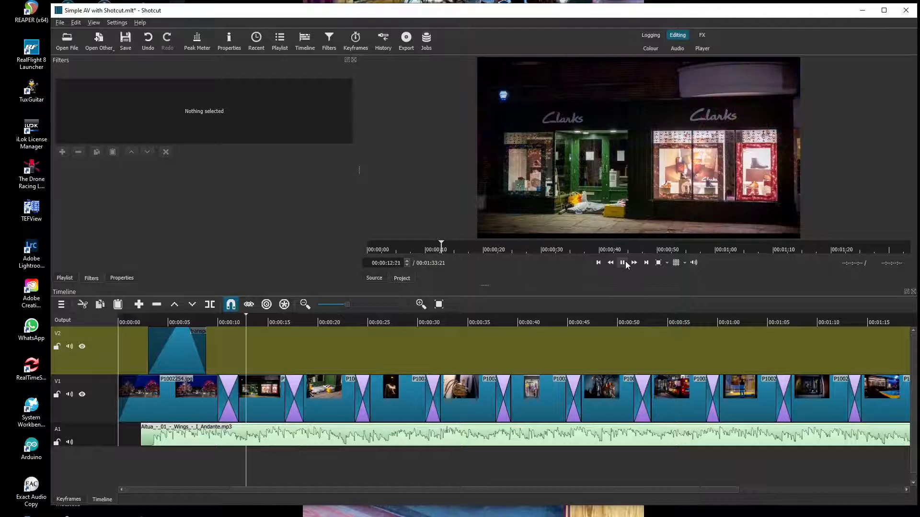
{"action": "left_click_drag", "start_coordinate": [562, 489], "coordinate": [817, 491]}
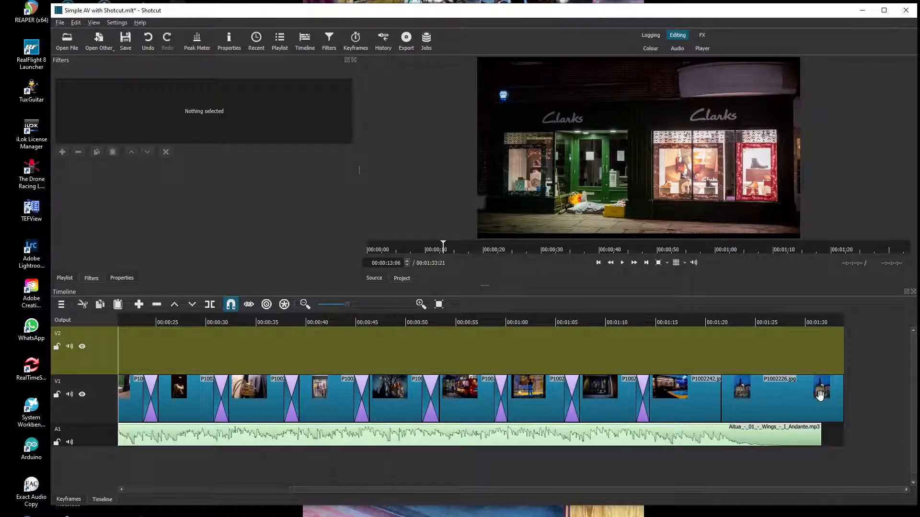
{"action": "left_click_drag", "start_coordinate": [843, 396], "coordinate": [822, 396]}
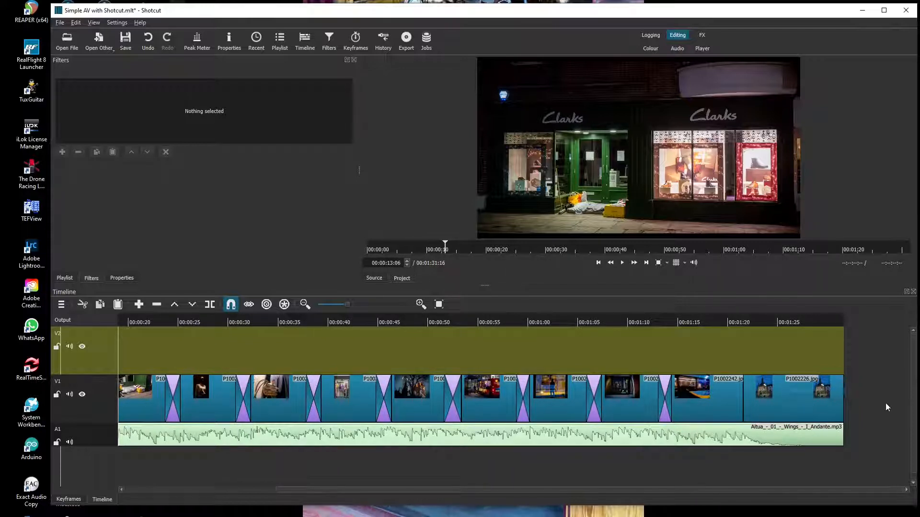
Add a Fade Out Video filter to the last image, P1002226.jpg, and lengthen its fade on track V1.
{"action": "left_click", "coordinate": [784, 399]}
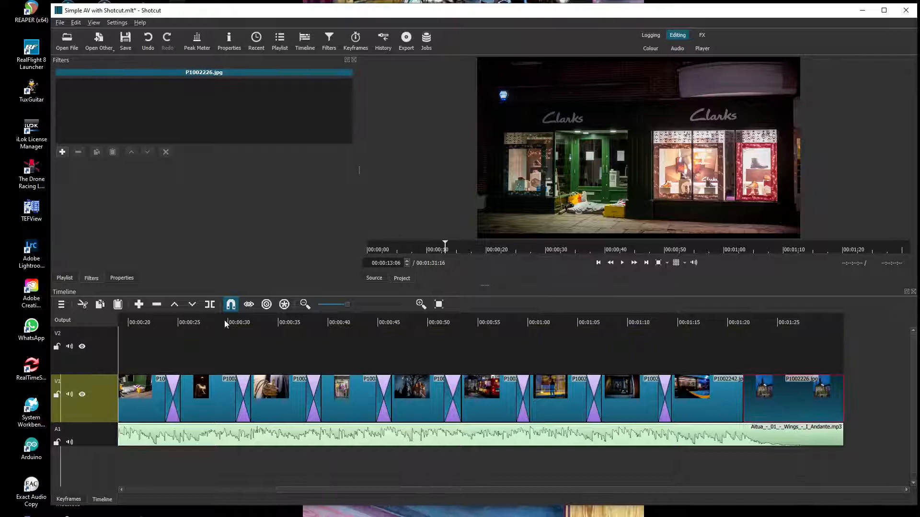
{"action": "left_click", "coordinate": [61, 153]}
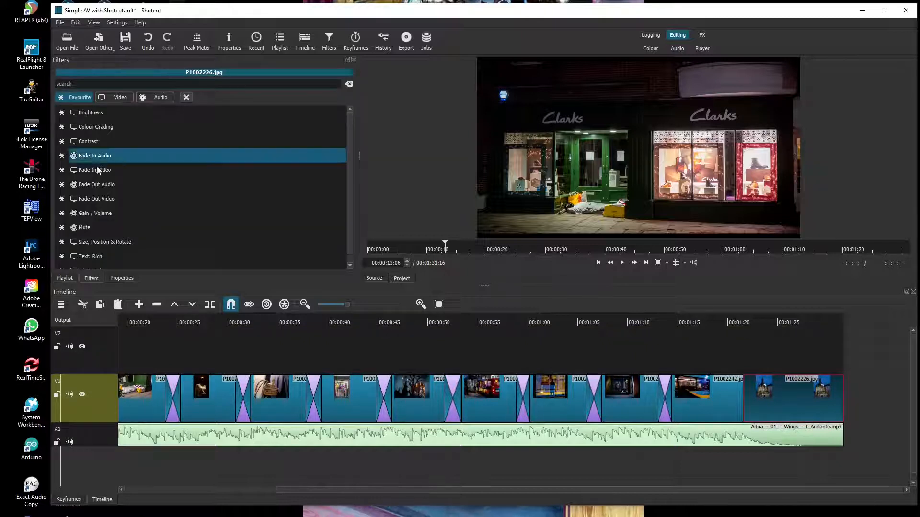
{"action": "left_click", "coordinate": [102, 199]}
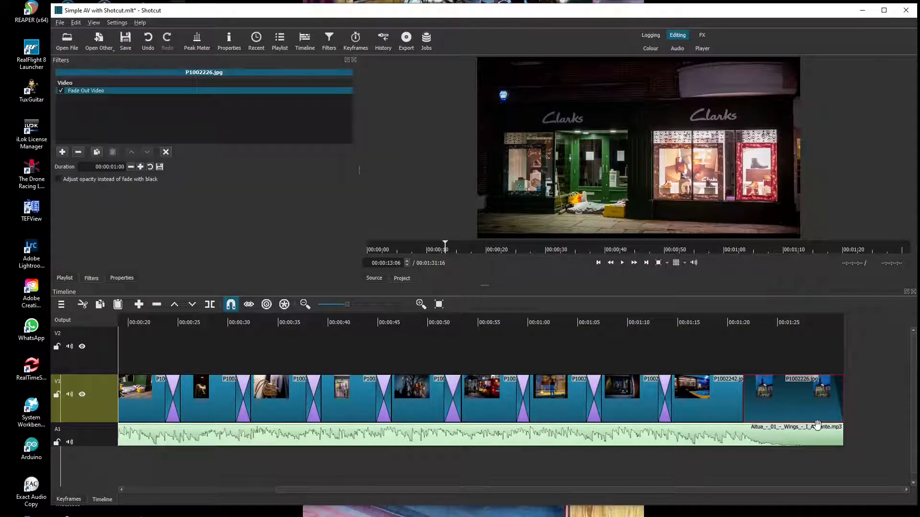
{"action": "left_click_drag", "start_coordinate": [834, 383], "coordinate": [796, 382]}
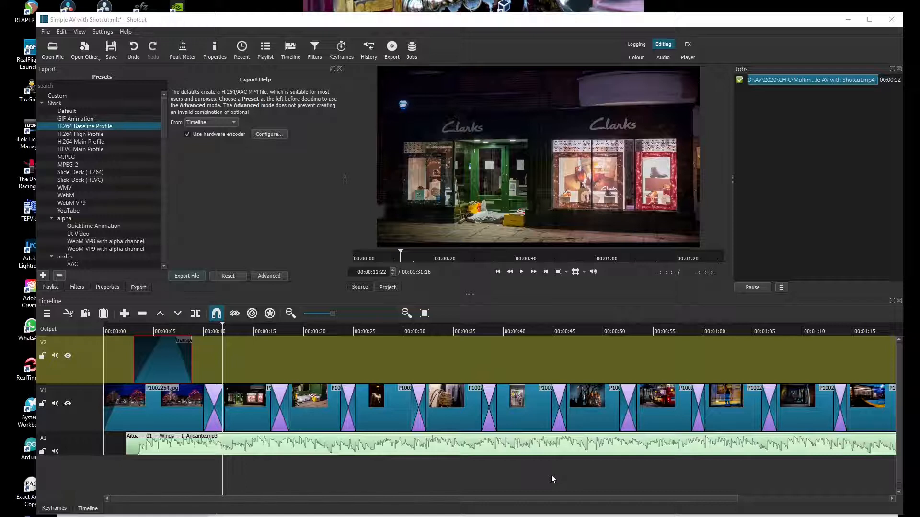
Add fade-in and fade-out ramps to the title clip's Text: Simple filter in its keyframes.
{"action": "left_click", "coordinate": [165, 369]}
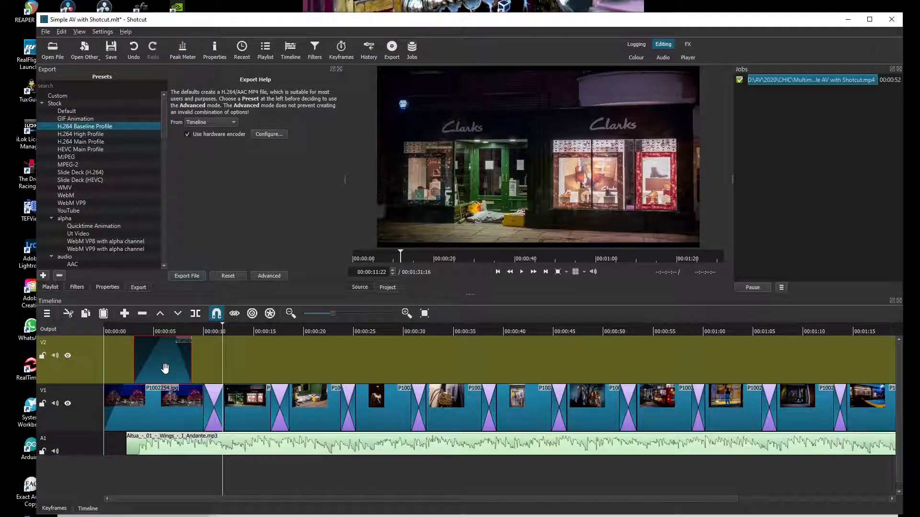
{"action": "left_click", "coordinate": [53, 509]}
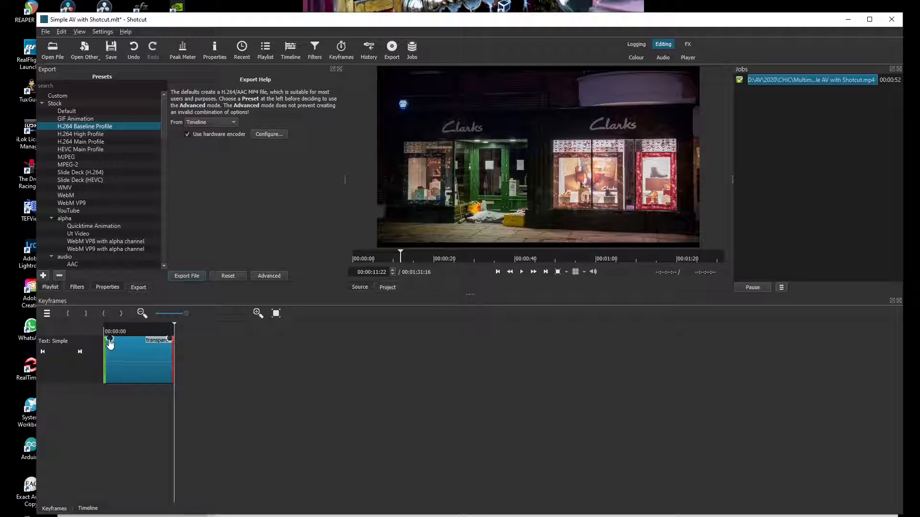
{"action": "left_click_drag", "start_coordinate": [110, 339], "coordinate": [151, 343]}
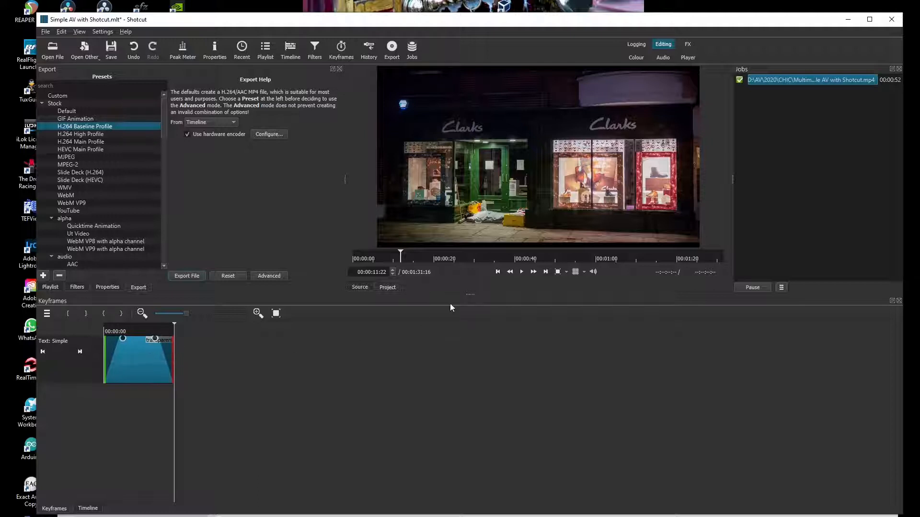
Play the title from its start into the first crossfade to check how its text fades.
{"action": "left_click", "coordinate": [497, 272]}
{"action": "left_click", "coordinate": [498, 273]}
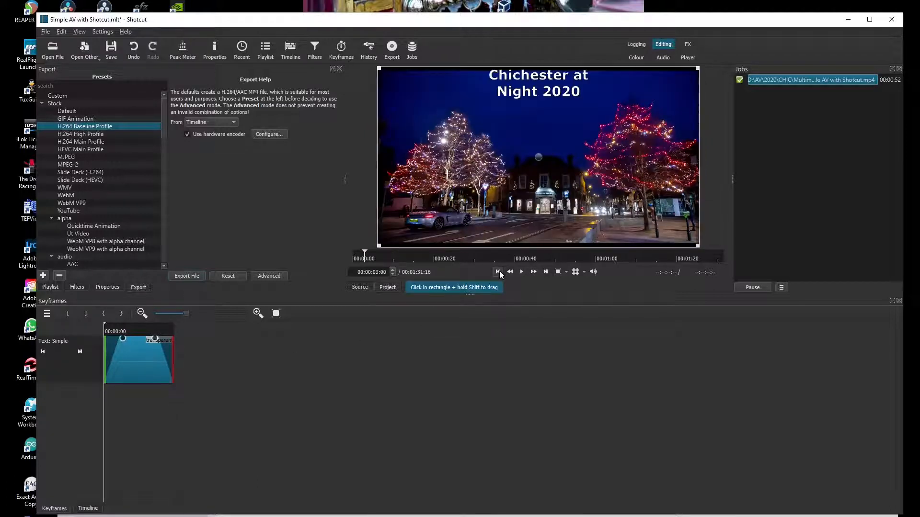
{"action": "left_click", "coordinate": [522, 273]}
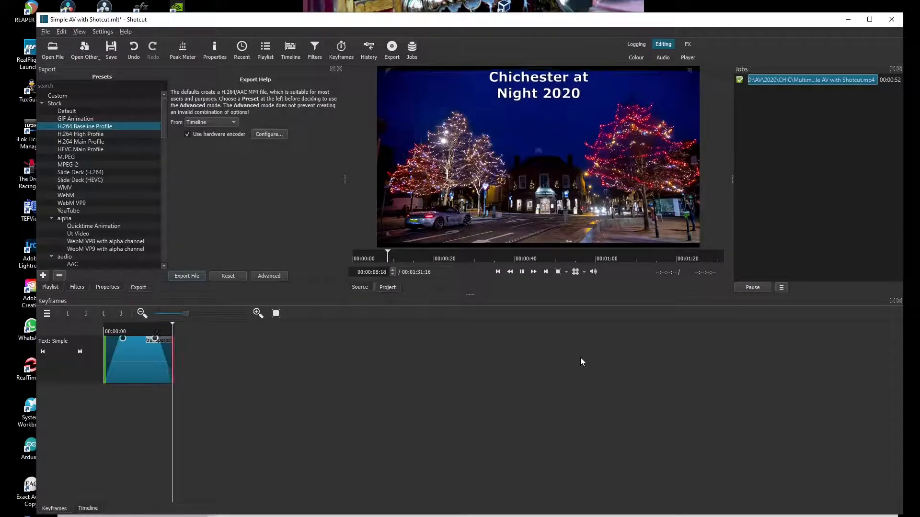
{"action": "left_click", "coordinate": [522, 271]}
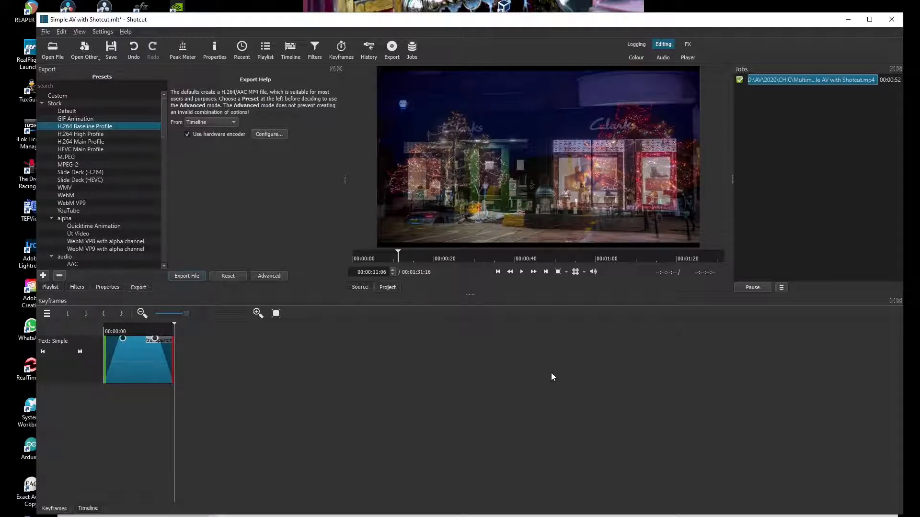
Add a Size, Position & Rotate filter to the opening image, P1002254.jpg, on track V1.
{"action": "left_click", "coordinate": [88, 509]}
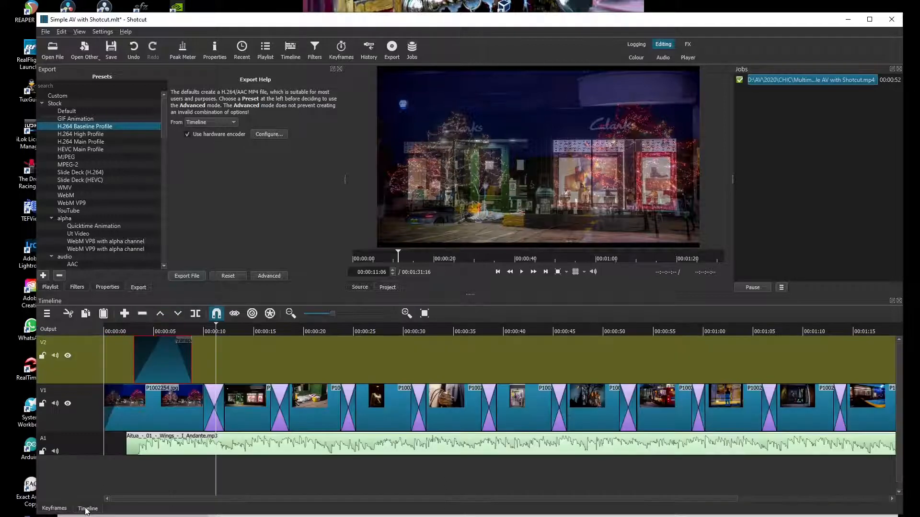
{"action": "left_click", "coordinate": [178, 400]}
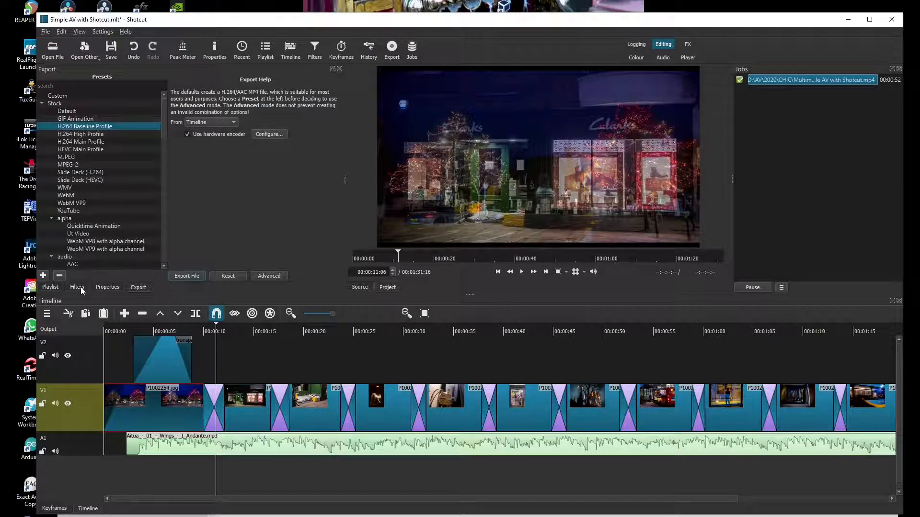
{"action": "left_click", "coordinate": [78, 287]}
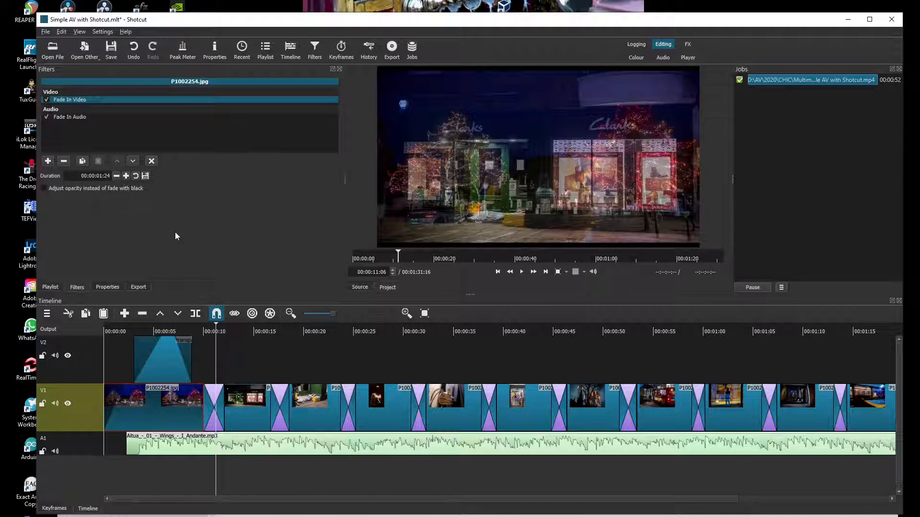
{"action": "left_click", "coordinate": [49, 162]}
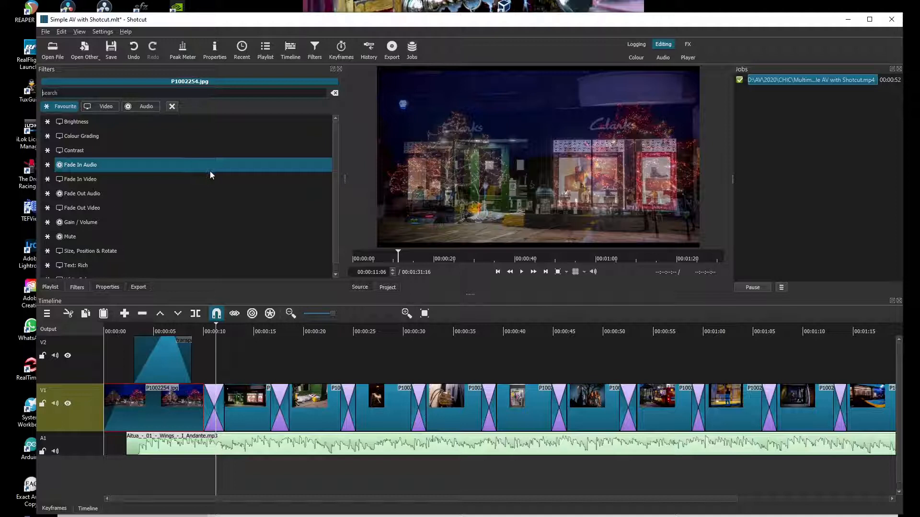
{"action": "left_click", "coordinate": [78, 252]}
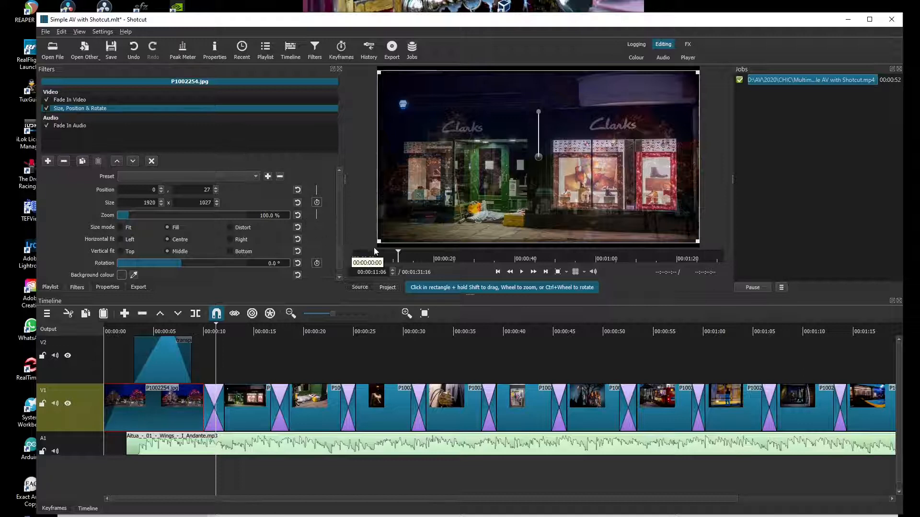
Enlarge the opening image to about 103% at position -59, 27 and check its framing under the title.
{"action": "left_click_drag", "start_coordinate": [378, 241], "coordinate": [354, 249]}
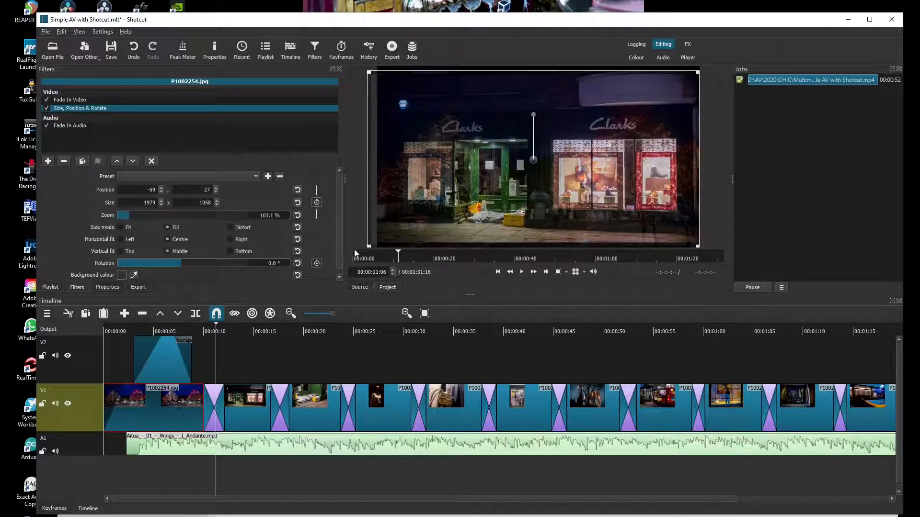
{"action": "left_click", "coordinate": [138, 329]}
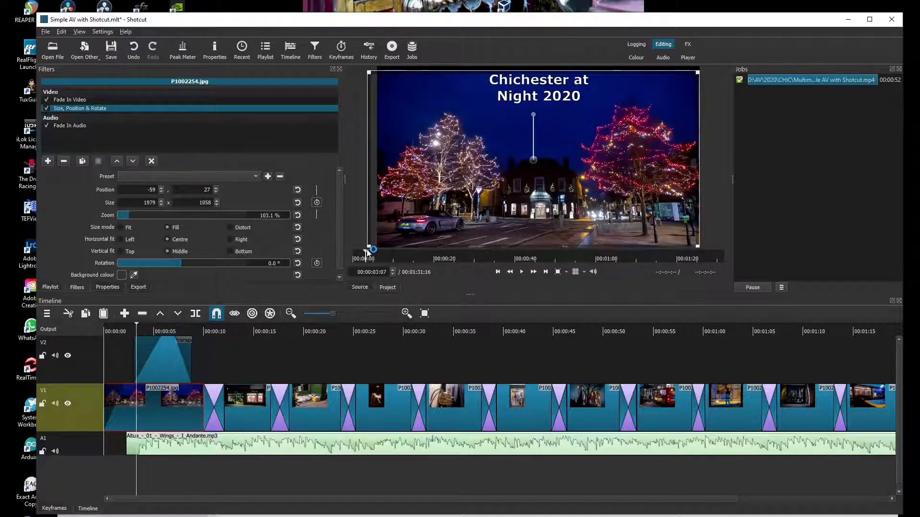
{"action": "left_click_drag", "start_coordinate": [369, 245], "coordinate": [389, 249]}
Add a Size, Position & Rotate filter to the second image, P1002248.jpg.
{"action": "left_click", "coordinate": [239, 396]}
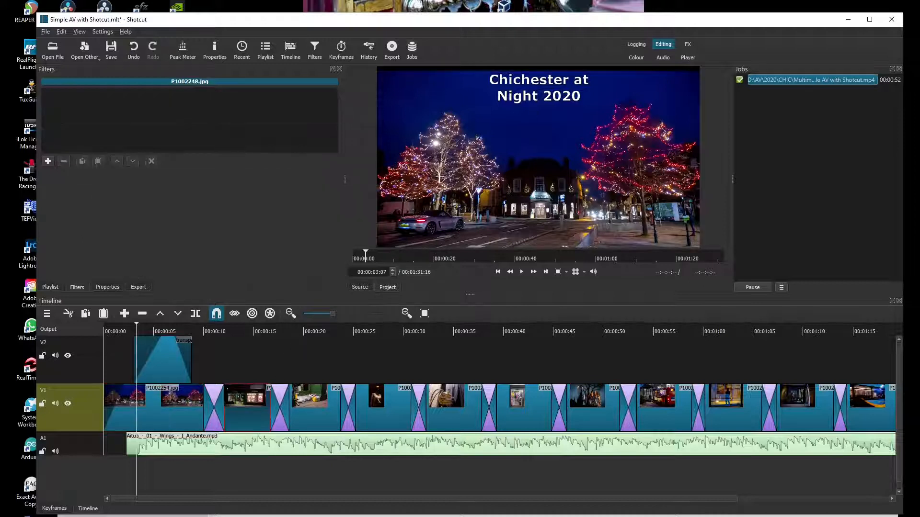
{"action": "left_click", "coordinate": [47, 161]}
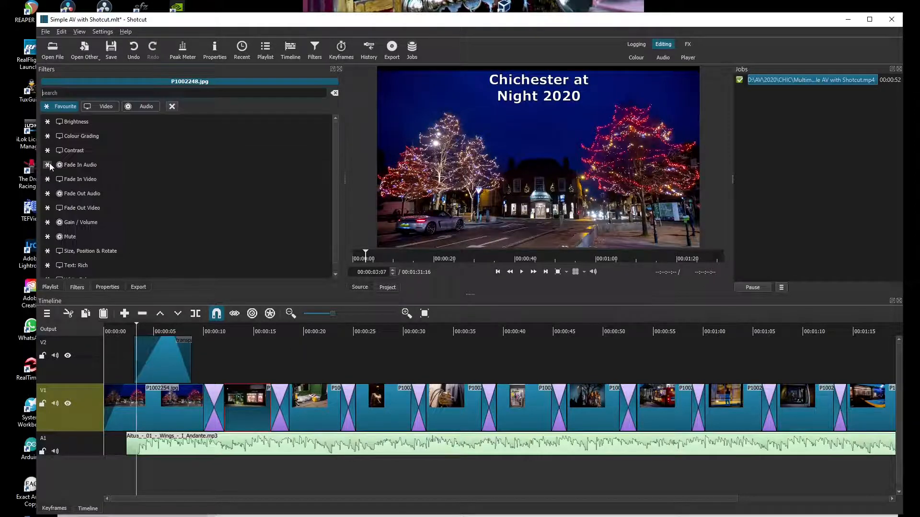
{"action": "left_click", "coordinate": [79, 251]}
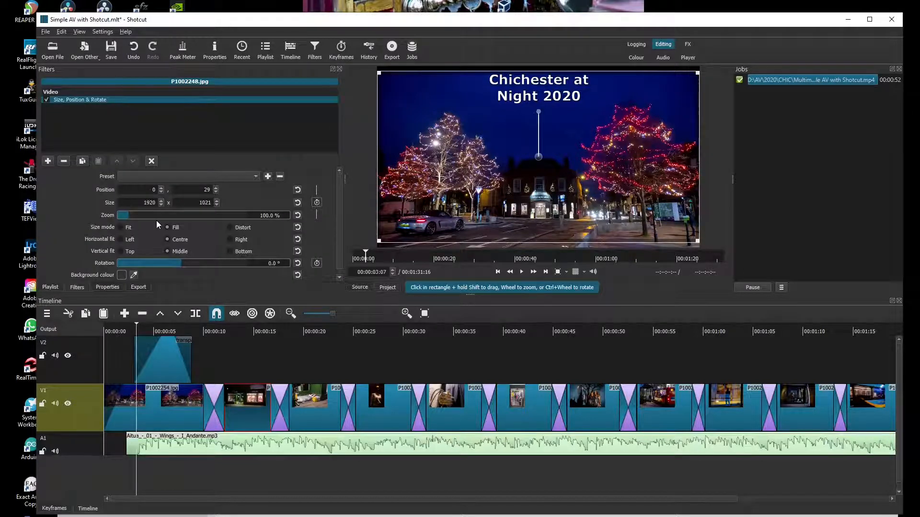
Display the second image, zoom it to 105.5% and reposition it at -64, 27.
{"action": "left_click", "coordinate": [132, 216]}
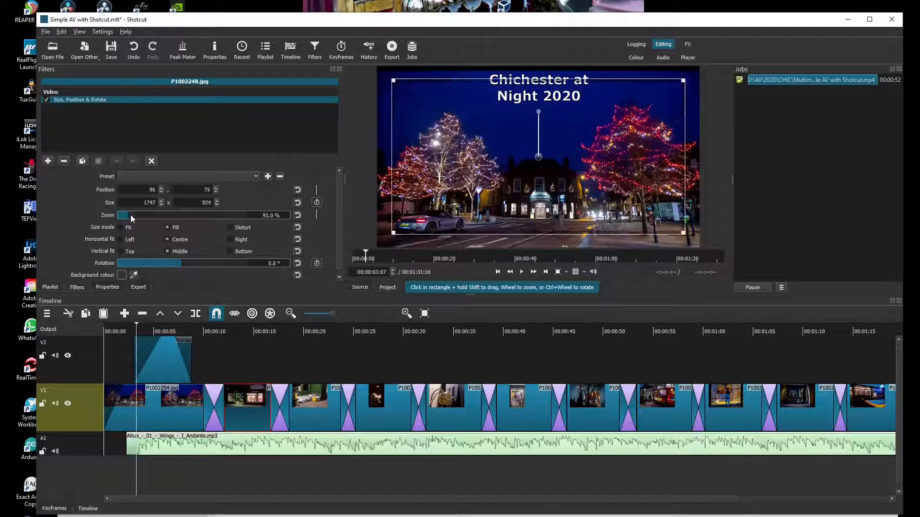
{"action": "scroll", "coordinate": [134, 218], "scroll_direction": "down", "scroll_amount": 1}
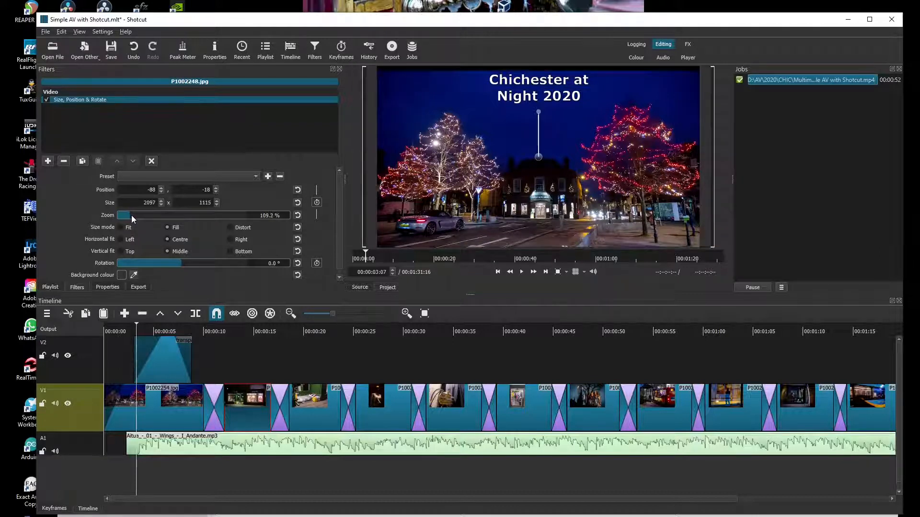
{"action": "scroll", "coordinate": [133, 219], "scroll_direction": "up", "scroll_amount": 1}
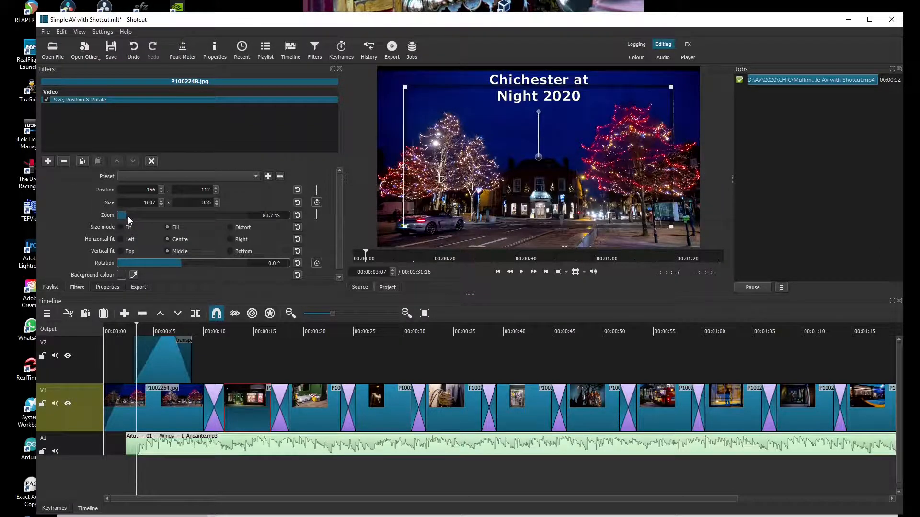
{"action": "left_click", "coordinate": [246, 337]}
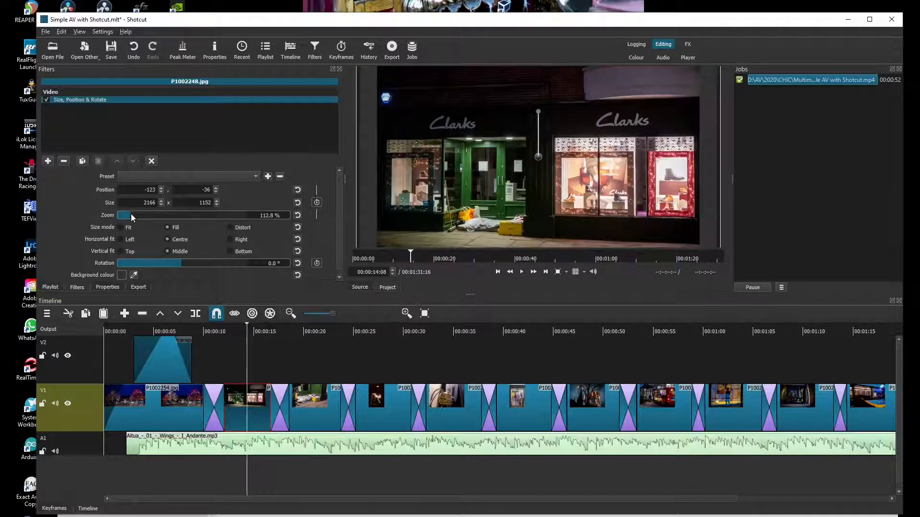
{"action": "scroll", "coordinate": [132, 219], "scroll_direction": "down", "scroll_amount": 7}
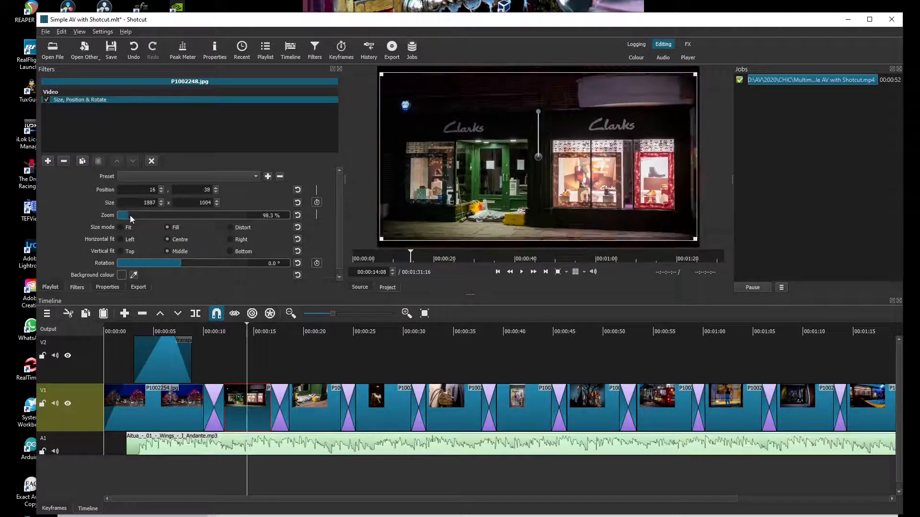
{"action": "scroll", "coordinate": [130, 216], "scroll_direction": "up", "scroll_amount": 5}
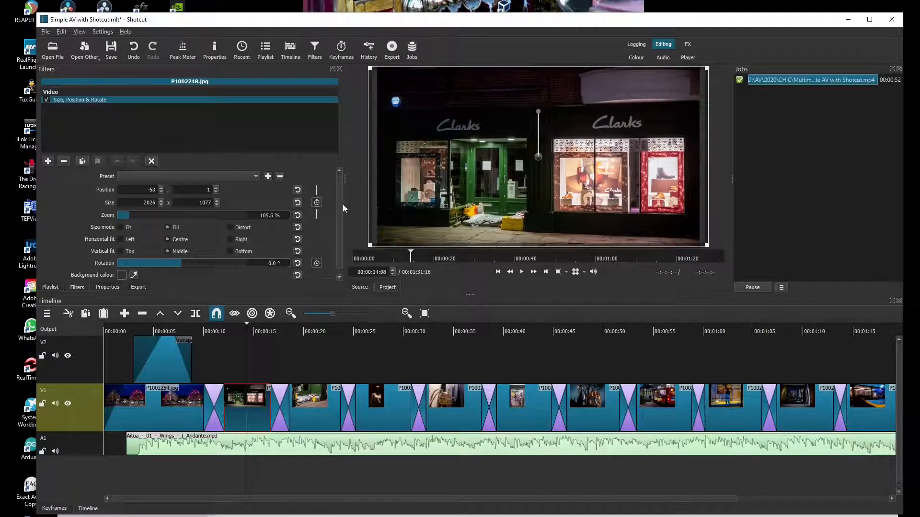
{"action": "left_click_drag", "start_coordinate": [538, 154], "coordinate": [537, 160]}
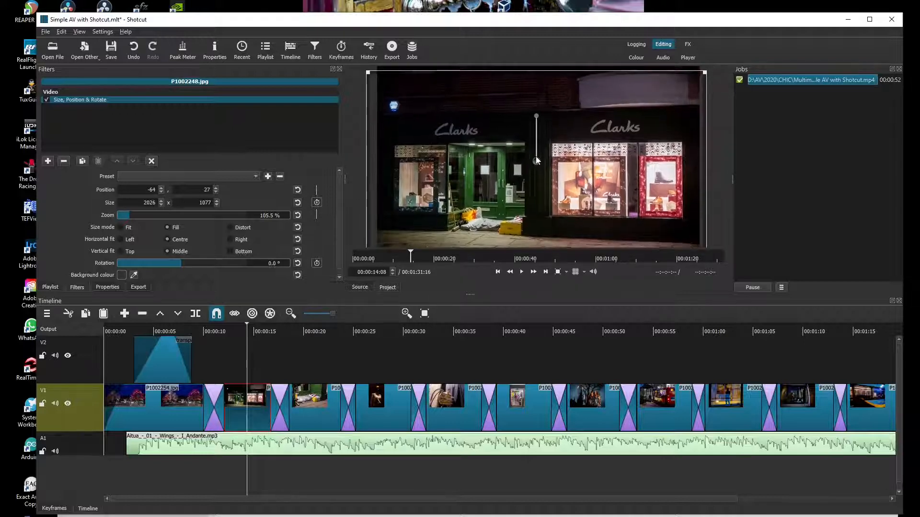
Add a Size, Position & Rotate filter to the third image, P1002218.jpg, zoom it to 92% and position it at 2, -46.
{"action": "left_click", "coordinate": [323, 406]}
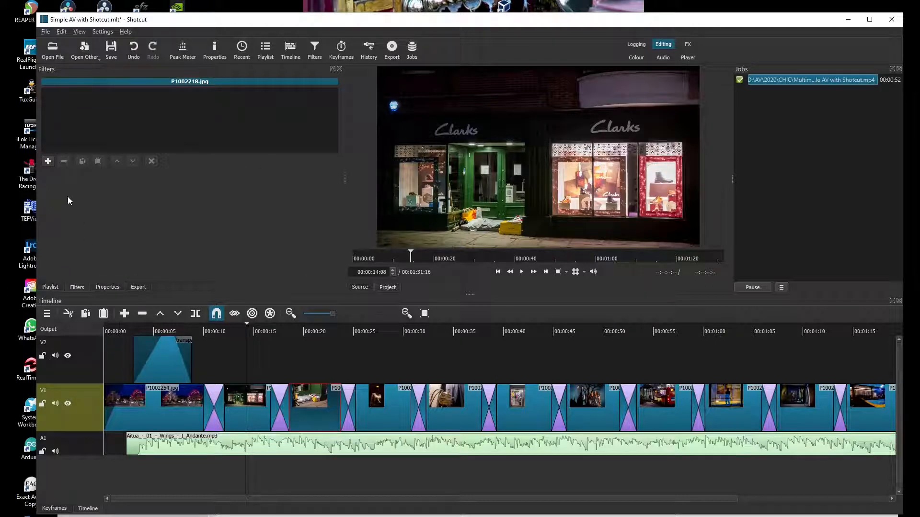
{"action": "left_click", "coordinate": [49, 162]}
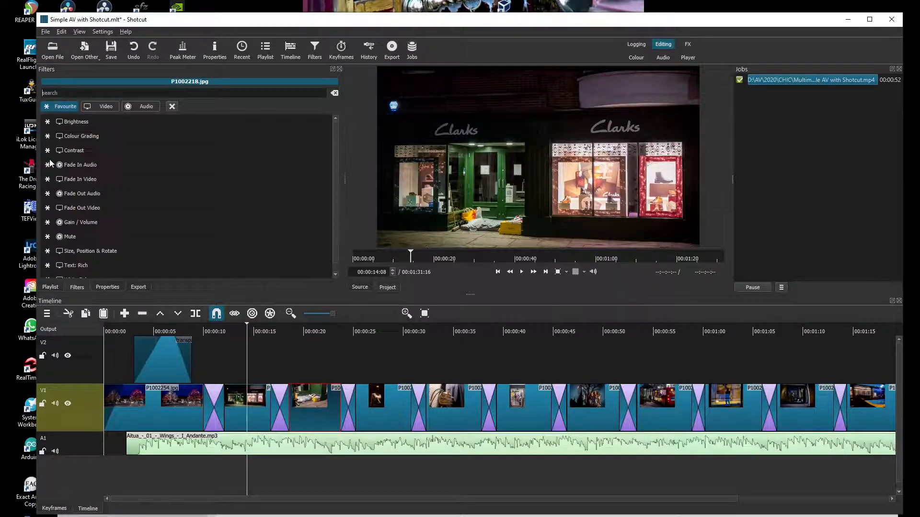
{"action": "left_click", "coordinate": [102, 249]}
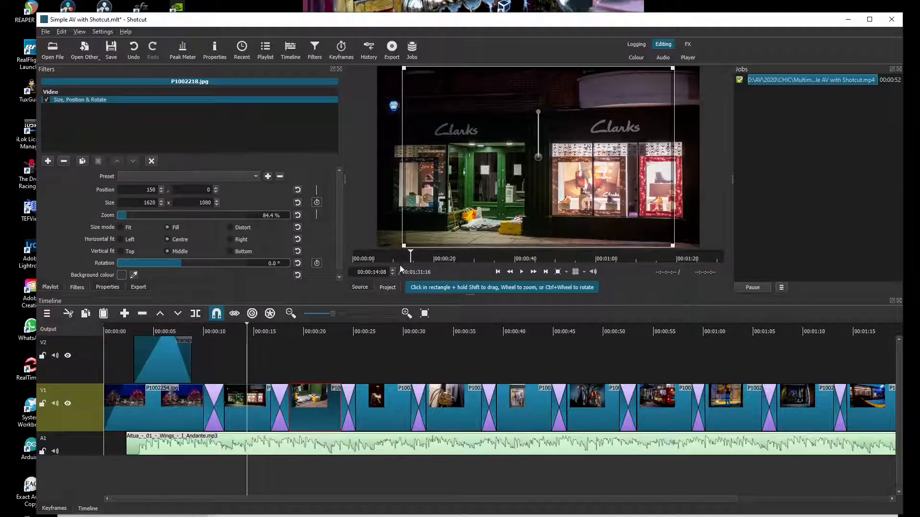
{"action": "left_click", "coordinate": [315, 349]}
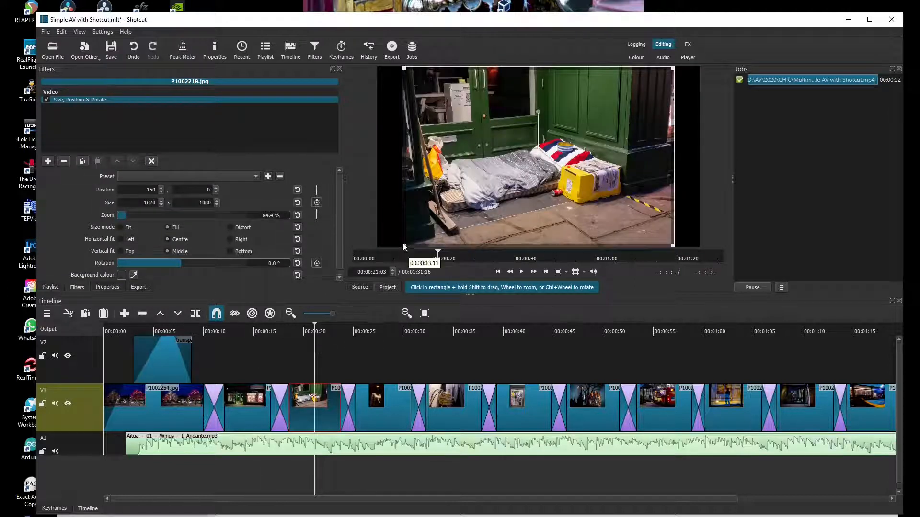
{"action": "left_click_drag", "start_coordinate": [404, 247], "coordinate": [319, 262]}
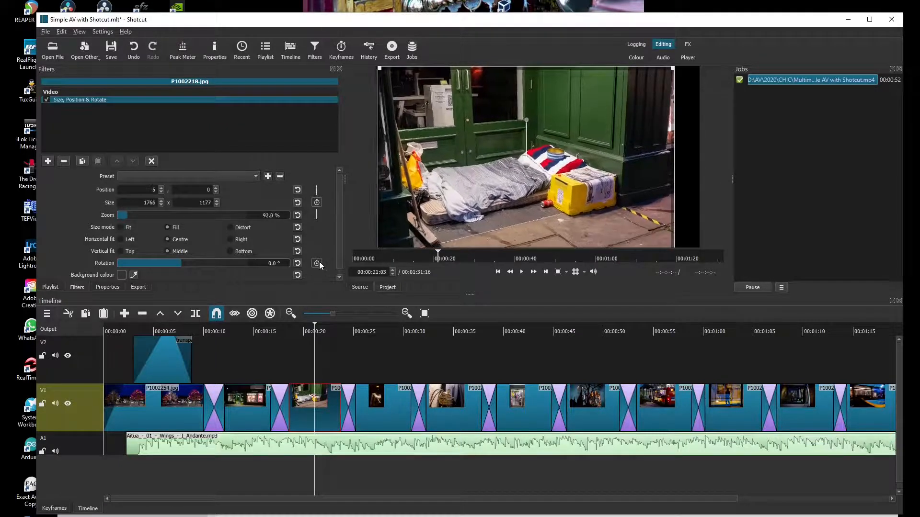
{"action": "left_click_drag", "start_coordinate": [499, 199], "coordinate": [526, 151]}
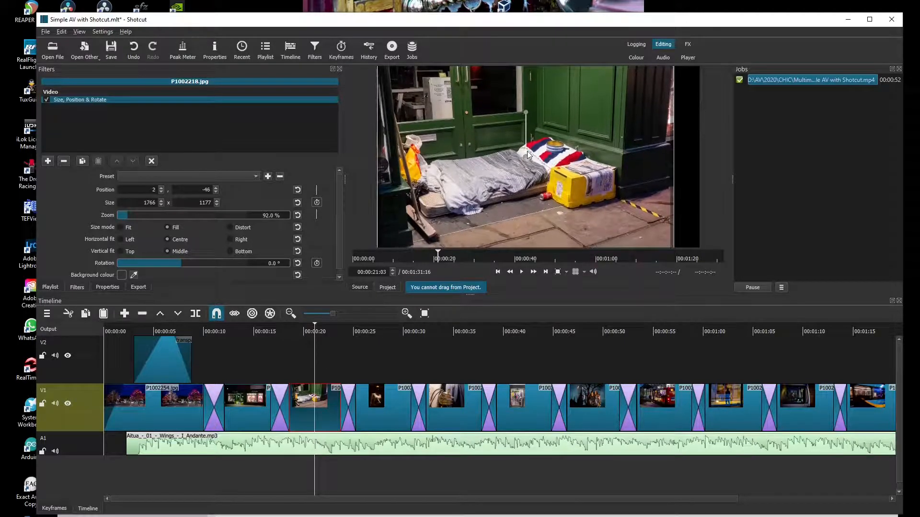
{"action": "left_click", "coordinate": [382, 412]}
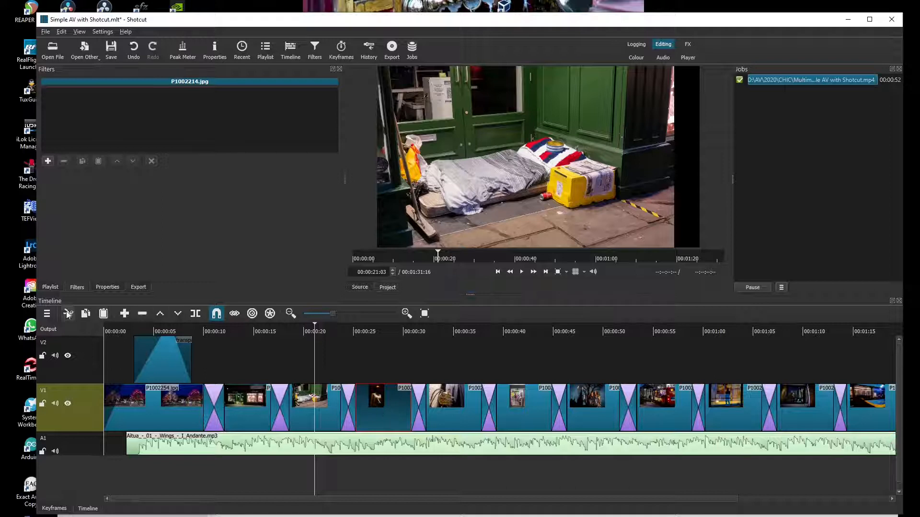
{"action": "left_click", "coordinate": [125, 314]}
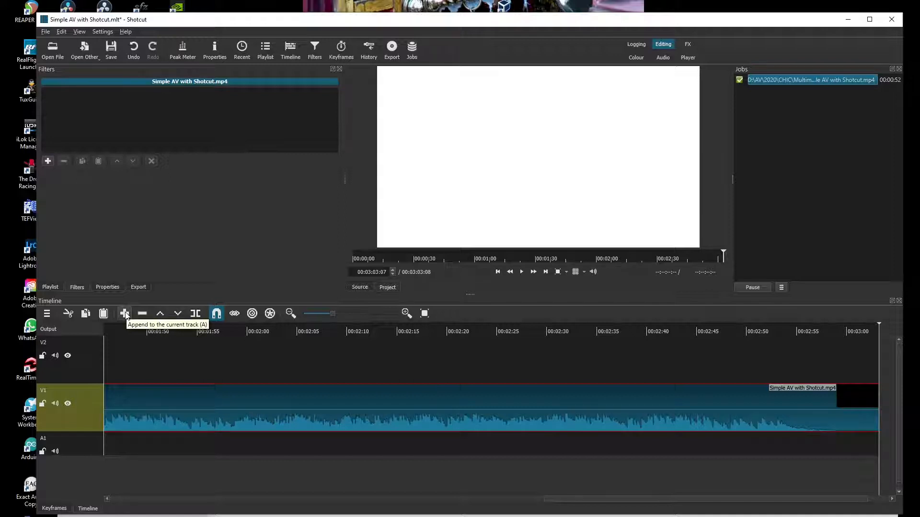
{"action": "key", "text": "ctrl+z"}
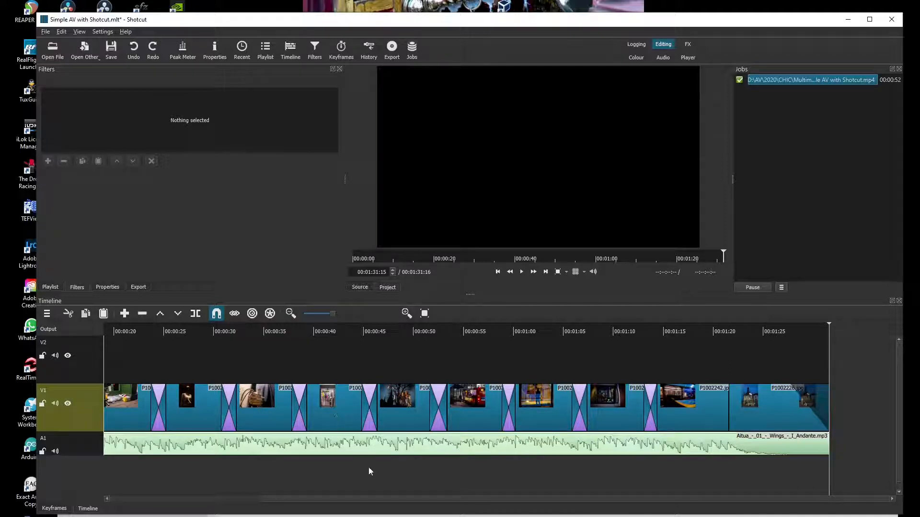
Add a Size, Position & Rotate filter to the mannequin image, P1002214.jpg, zoom it to 51% and position it at 450, -49.
{"action": "left_click", "coordinate": [204, 407]}
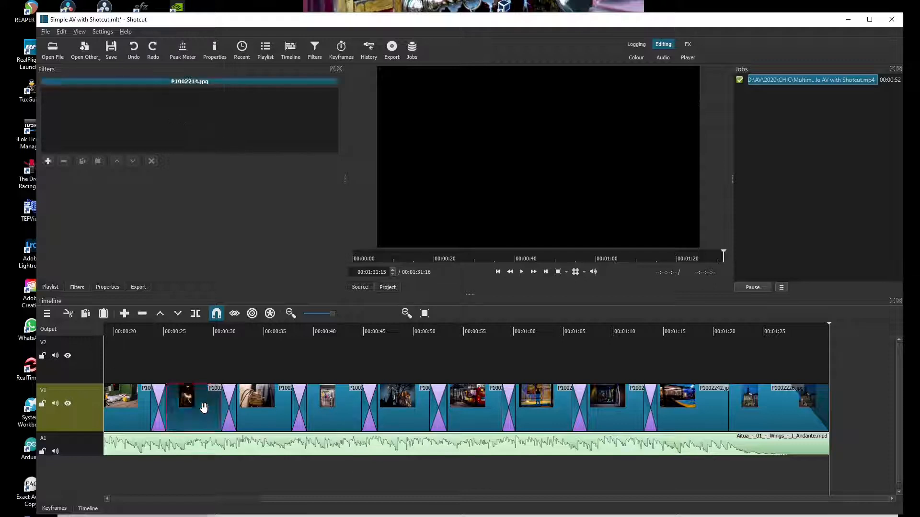
{"action": "left_click", "coordinate": [197, 333]}
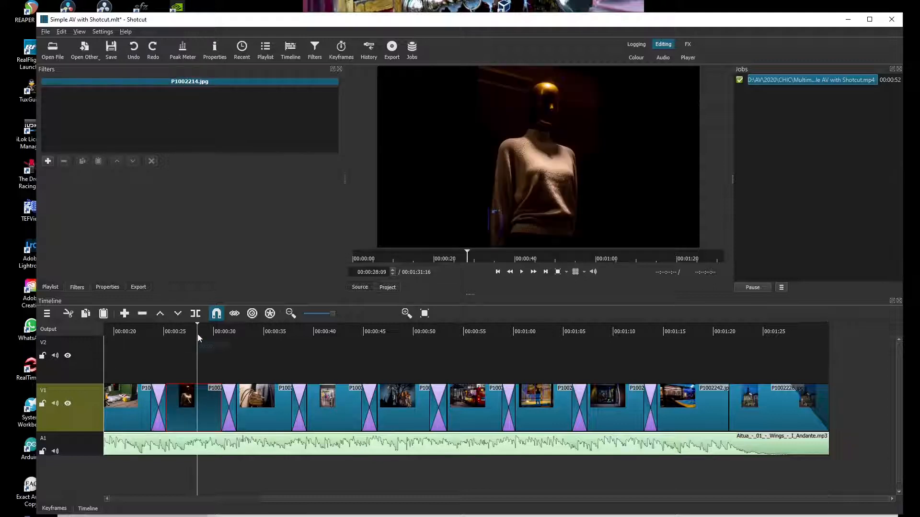
{"action": "left_click", "coordinate": [48, 161]}
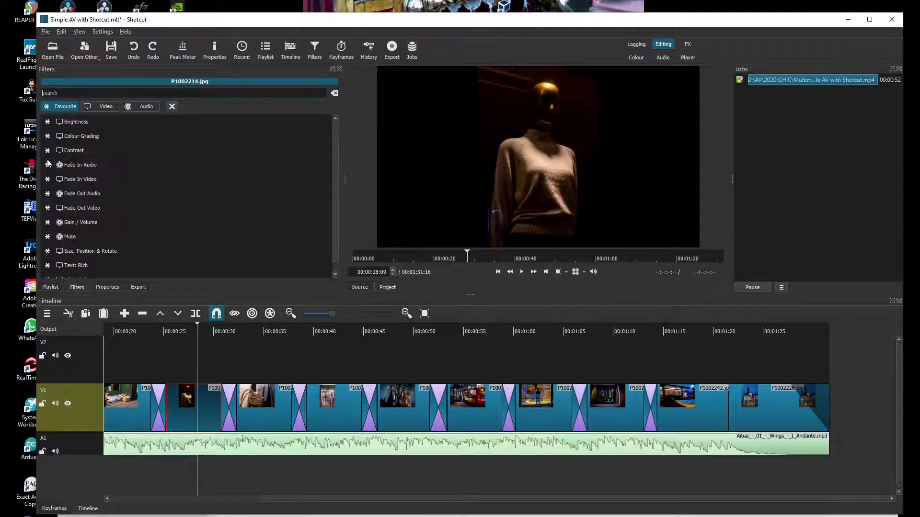
{"action": "left_click", "coordinate": [91, 251]}
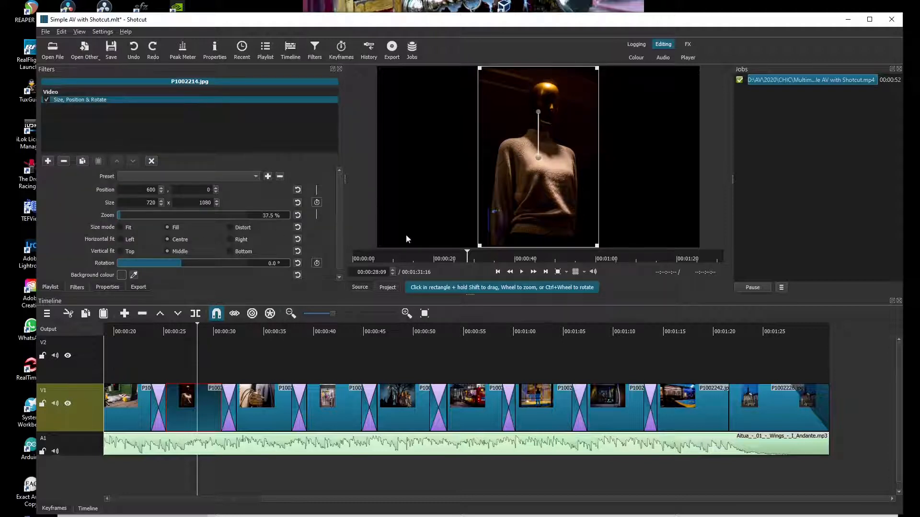
{"action": "left_click_drag", "start_coordinate": [119, 214], "coordinate": [124, 213]}
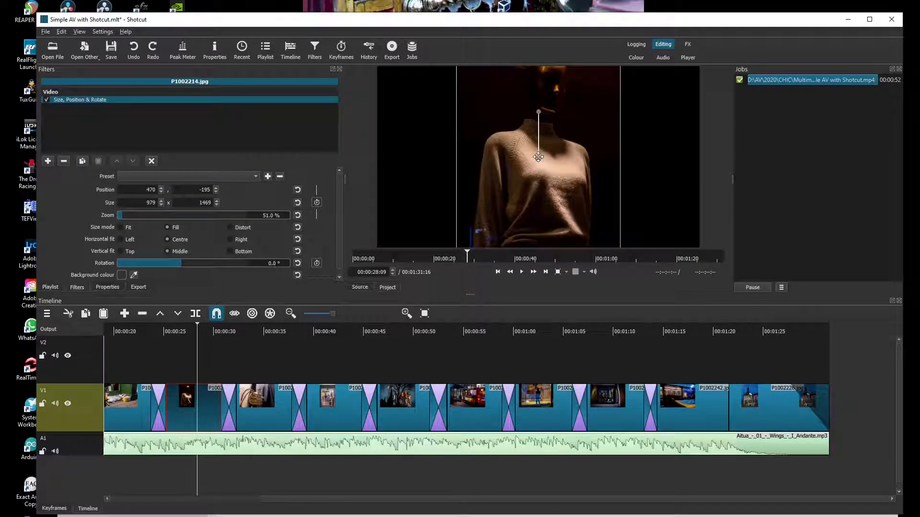
{"action": "left_click_drag", "start_coordinate": [538, 168], "coordinate": [536, 187]}
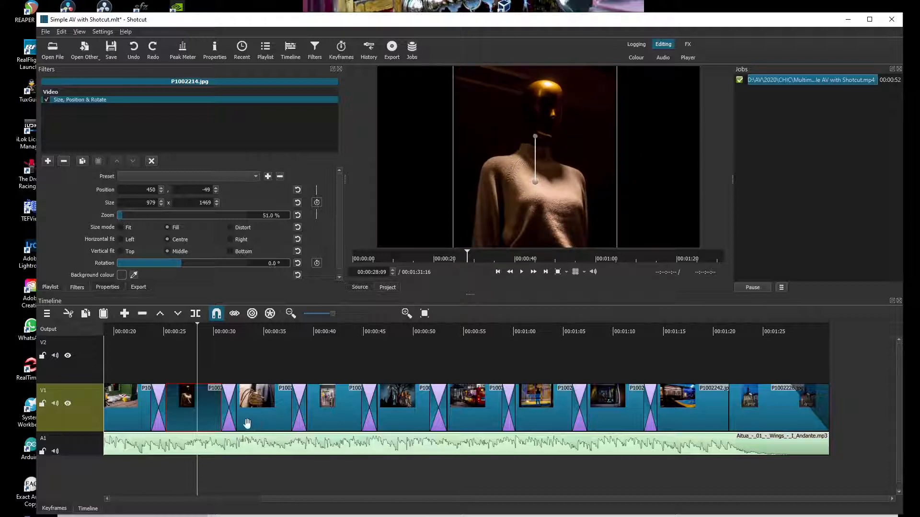
Add a Size, Position & Rotate filter to the hand image, P1002223.jpg, zoom it to 101.9% and position it at -18, -129.
{"action": "left_click", "coordinate": [259, 419]}
{"action": "left_click", "coordinate": [266, 341]}
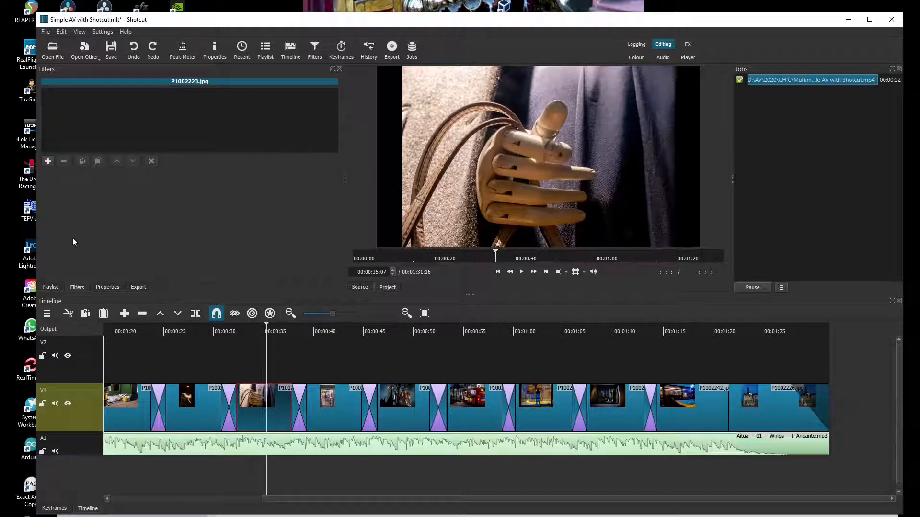
{"action": "left_click", "coordinate": [48, 161]}
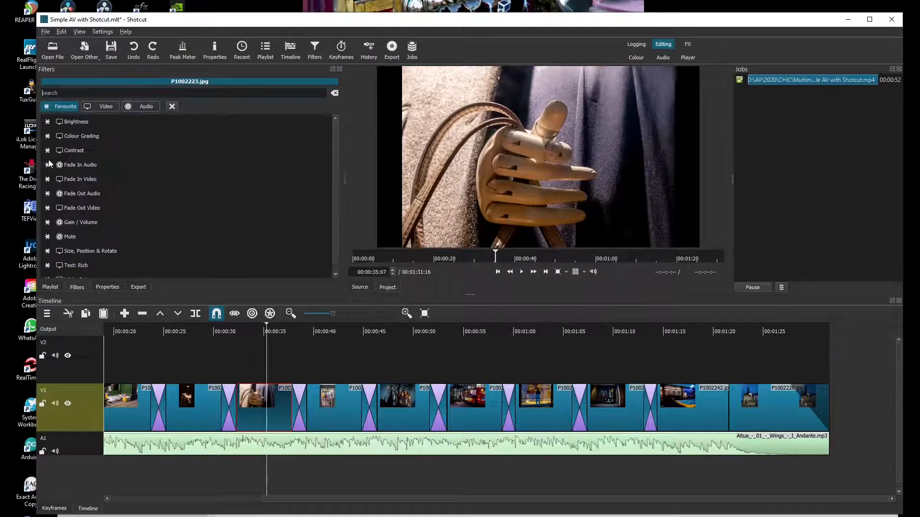
{"action": "left_click", "coordinate": [97, 252]}
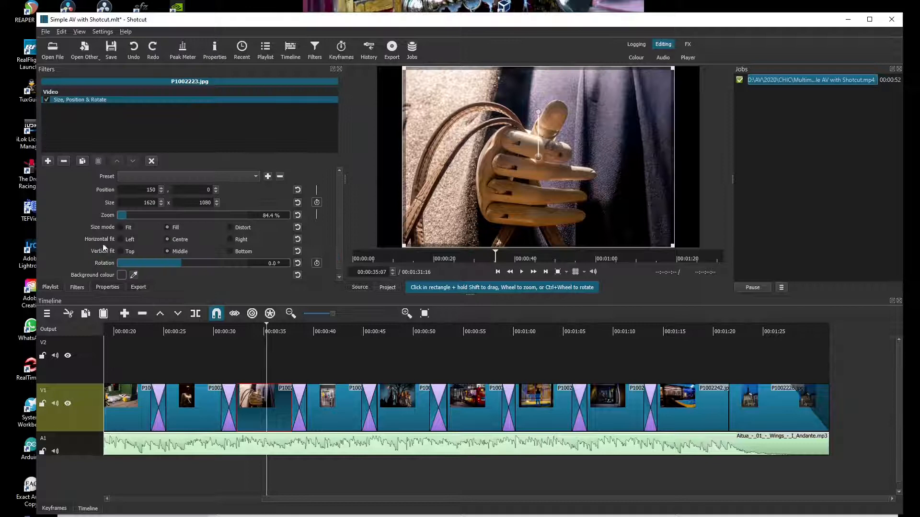
{"action": "left_click_drag", "start_coordinate": [126, 214], "coordinate": [131, 214]}
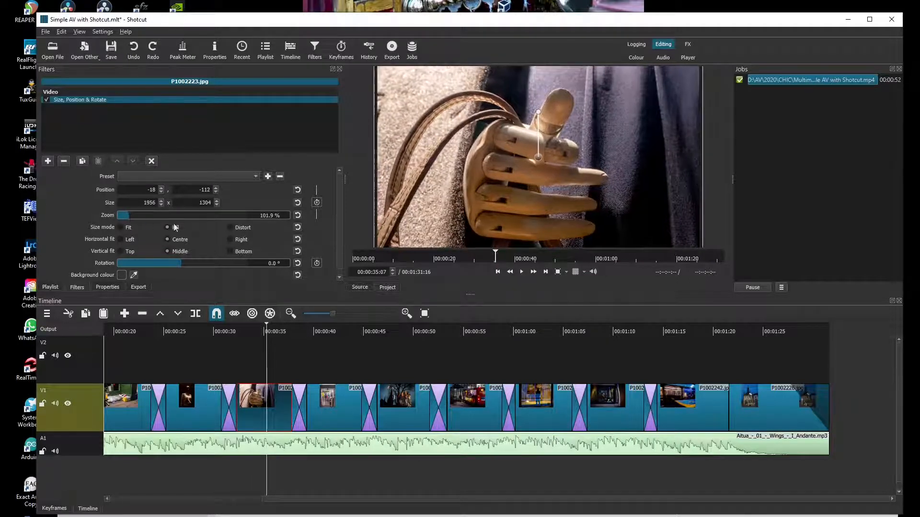
{"action": "left_click_drag", "start_coordinate": [537, 158], "coordinate": [537, 155]}
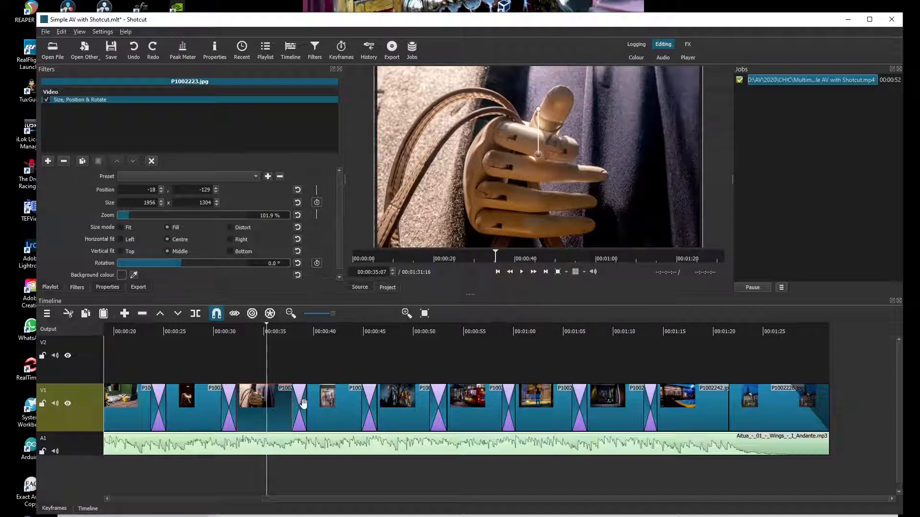
Select the next image on track V1, P1002219.jpg, and bring it into the preview.
{"action": "left_click", "coordinate": [333, 412]}
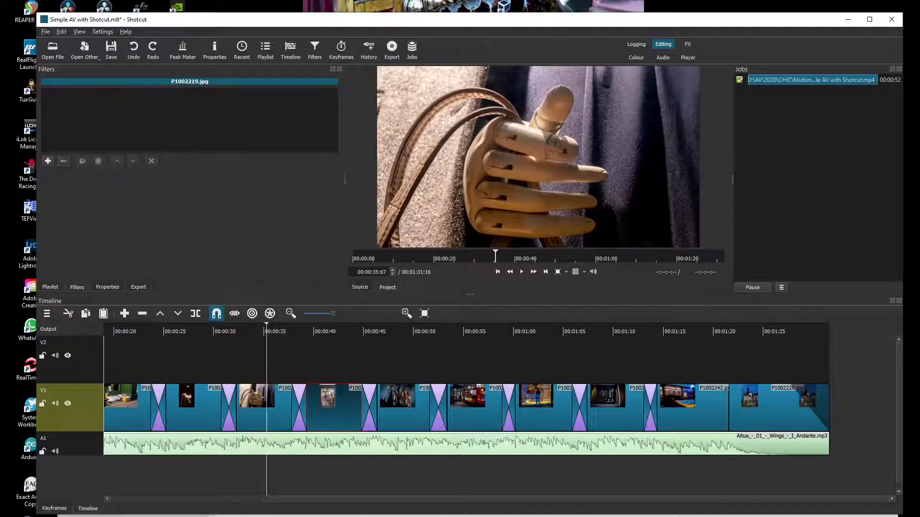
{"action": "left_click", "coordinate": [337, 331]}
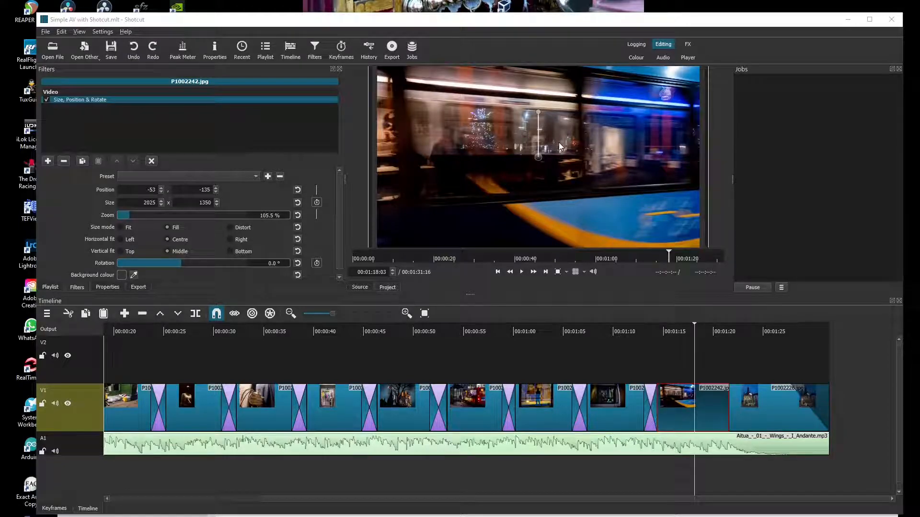
Save the project and play the slideshow from the start through the first crossfade to check the resized images.
{"action": "left_click", "coordinate": [113, 49]}
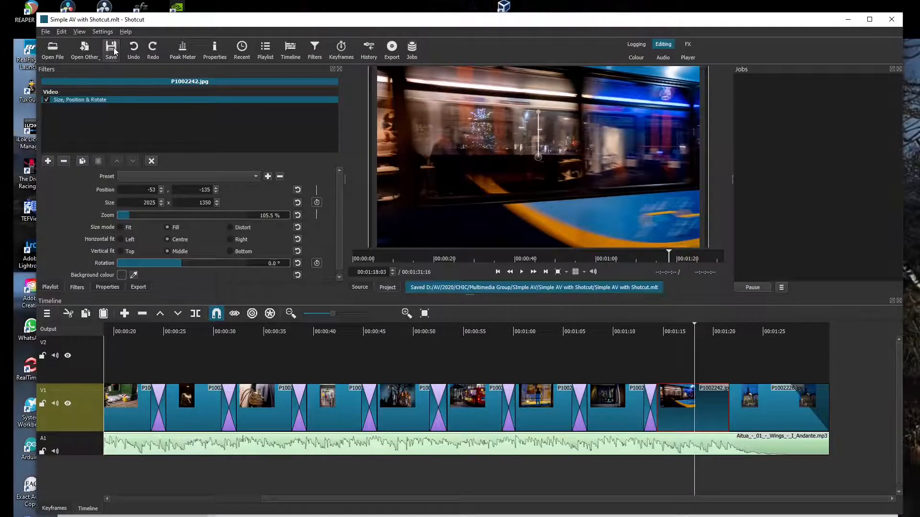
{"action": "left_click", "coordinate": [498, 272]}
{"action": "left_click", "coordinate": [499, 272]}
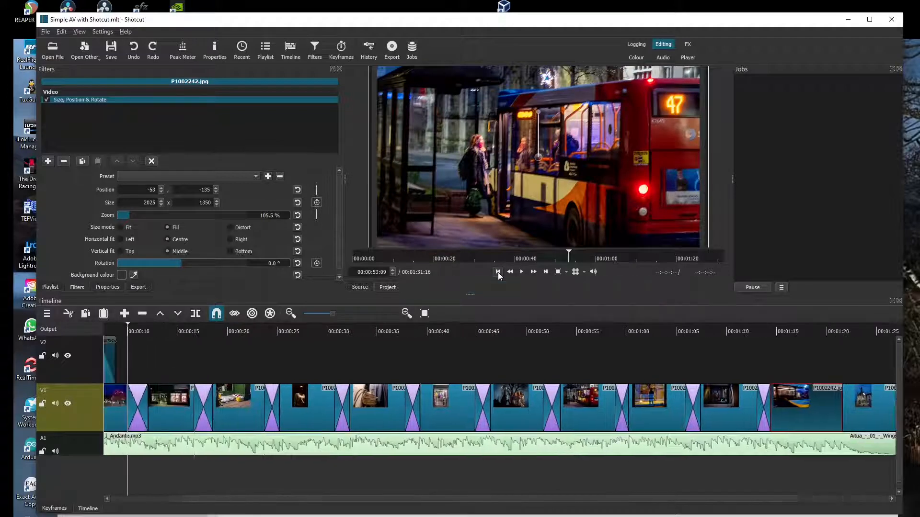
{"action": "left_click", "coordinate": [498, 272]}
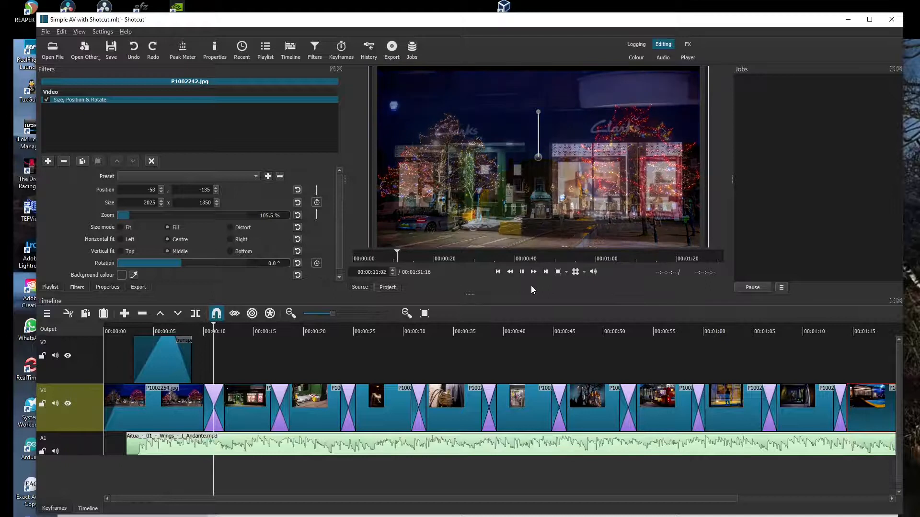
{"action": "left_click", "coordinate": [522, 271]}
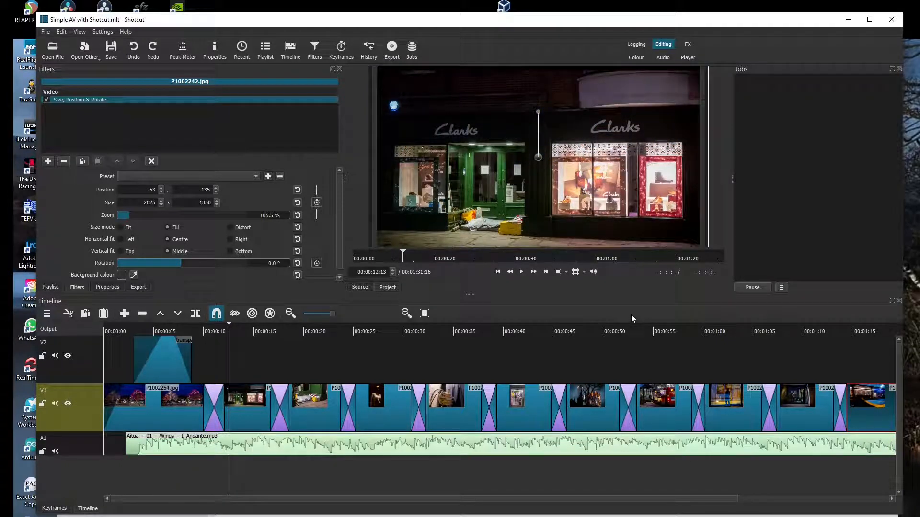
Export the timeline with the H.264 Baseline Profile preset as Simple AV with Shotcut.mp4 in the Simple AV folder, replacing the existing file.
{"action": "left_click", "coordinate": [392, 51]}
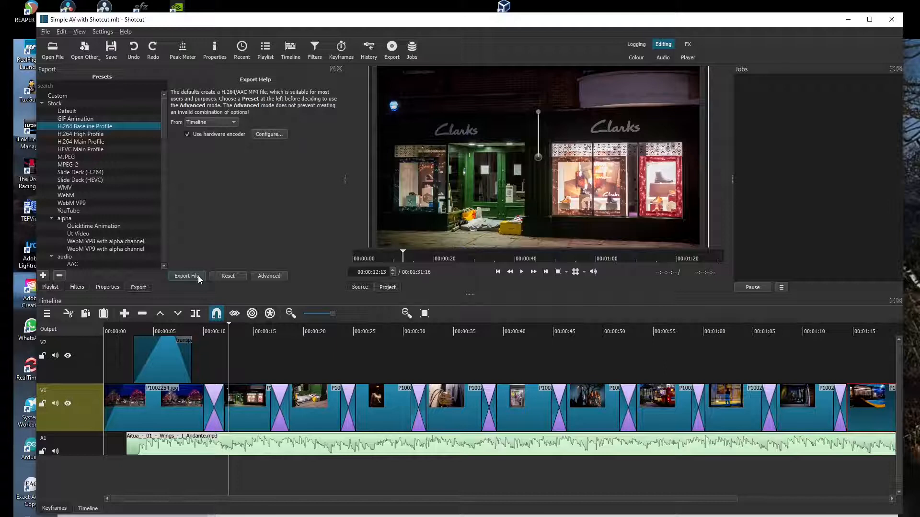
{"action": "left_click", "coordinate": [186, 276]}
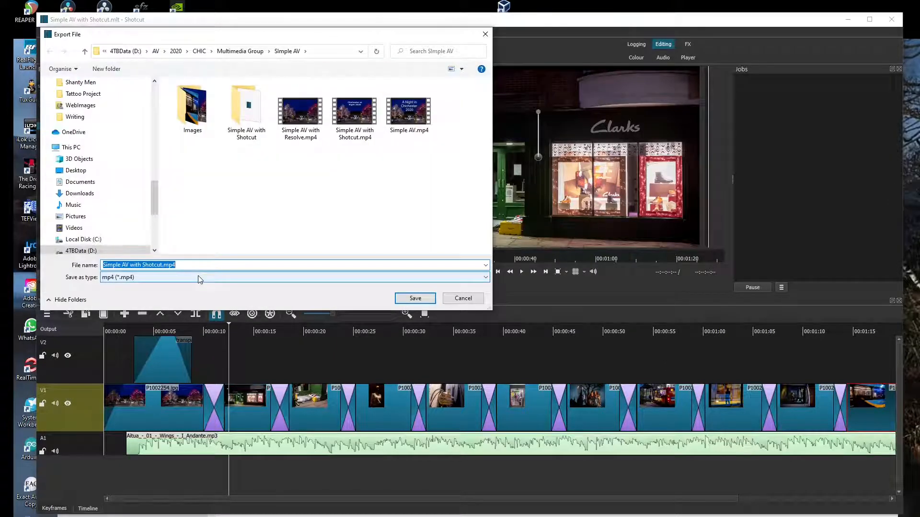
{"action": "left_click", "coordinate": [417, 300]}
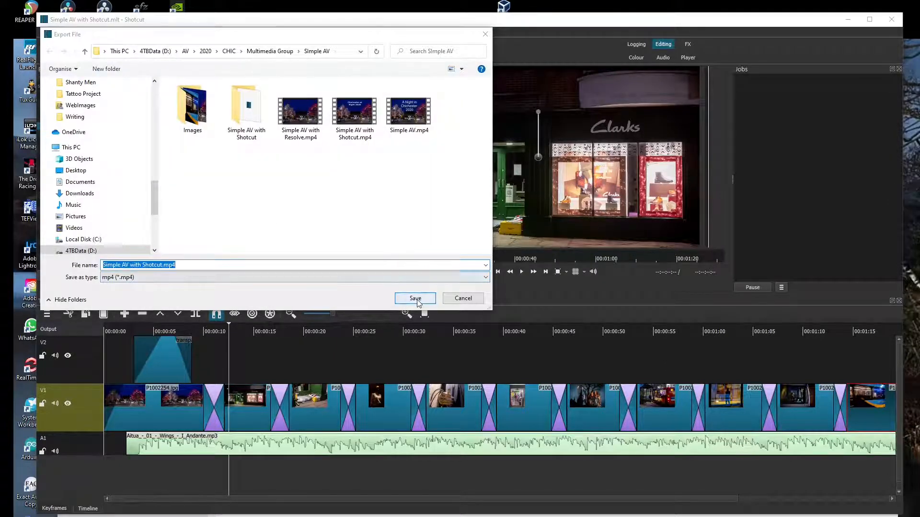
{"action": "left_click", "coordinate": [501, 291]}
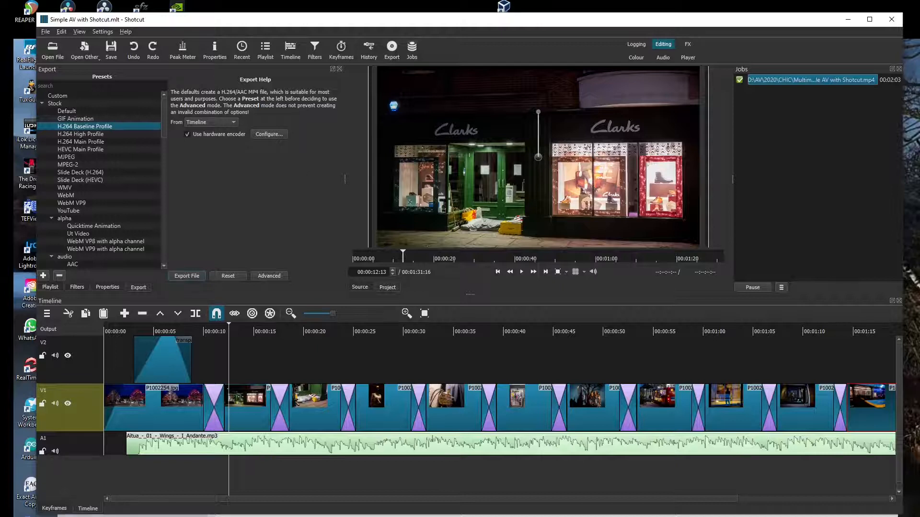
Switch to the media player showing the exported video, close it and minimise the Simple AV folder window to return to Shotcut.
{"action": "key", "text": "alt+Tab"}
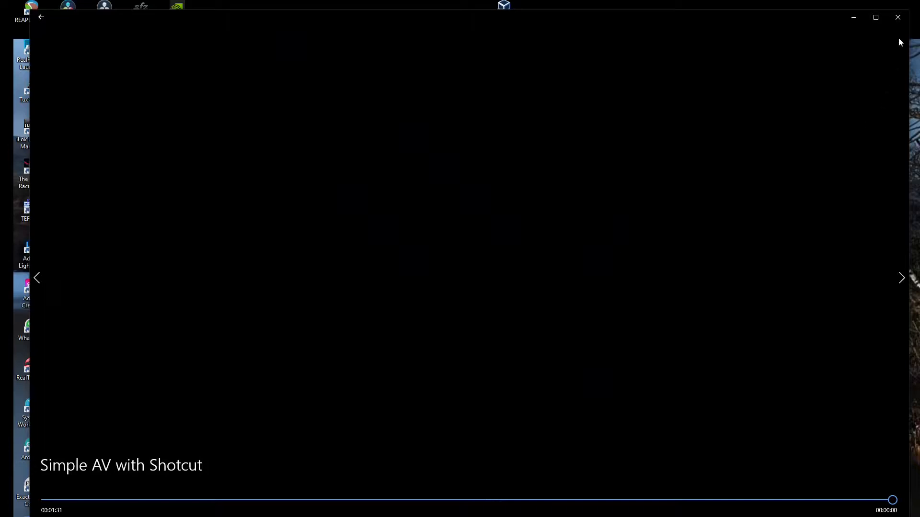
{"action": "left_click", "coordinate": [897, 17]}
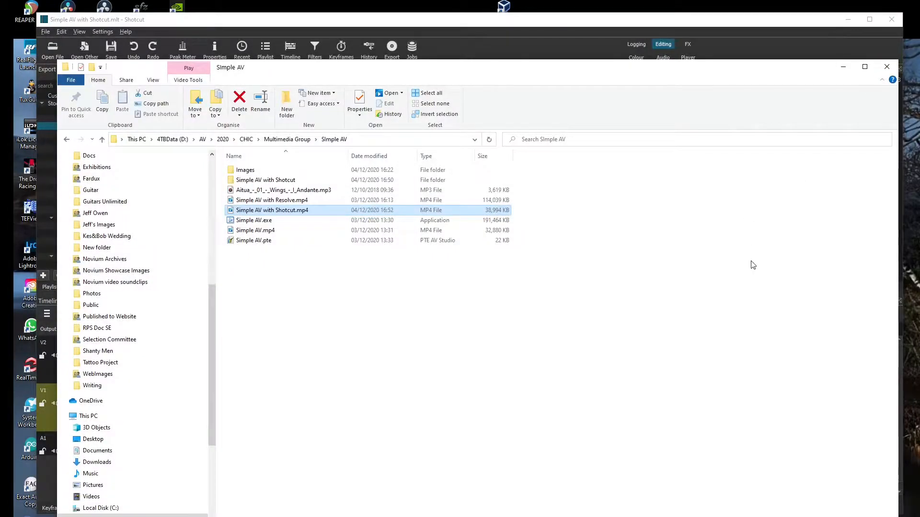
{"action": "left_click", "coordinate": [843, 67]}
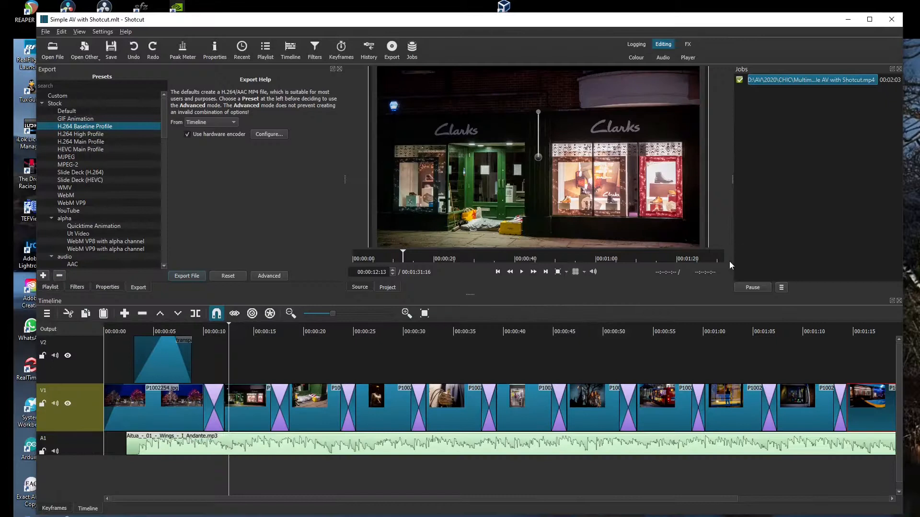